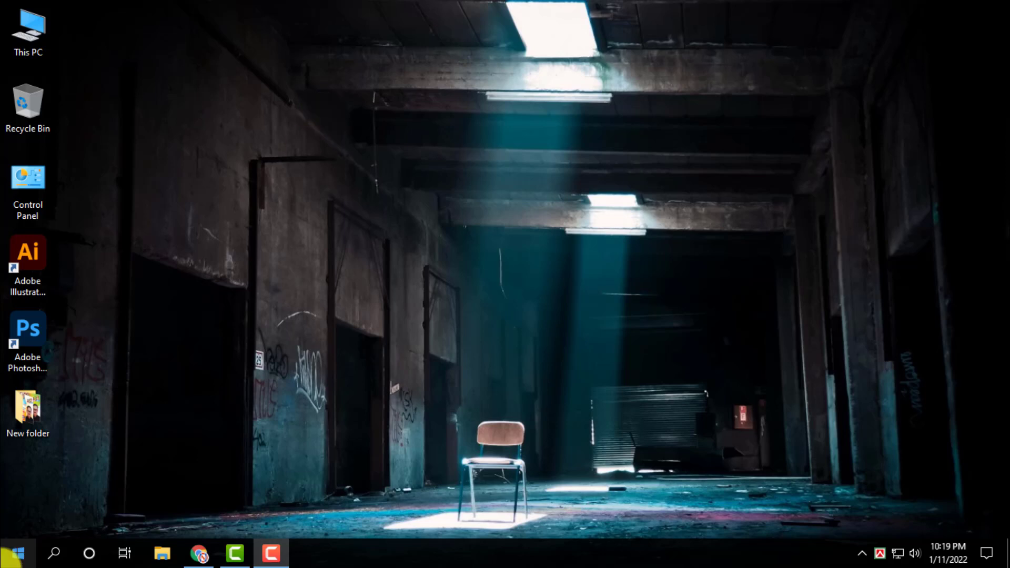
Step: Launch Adobe Illustrator 2022 from the Windows Start menu
click(18, 553)
click(367, 397)
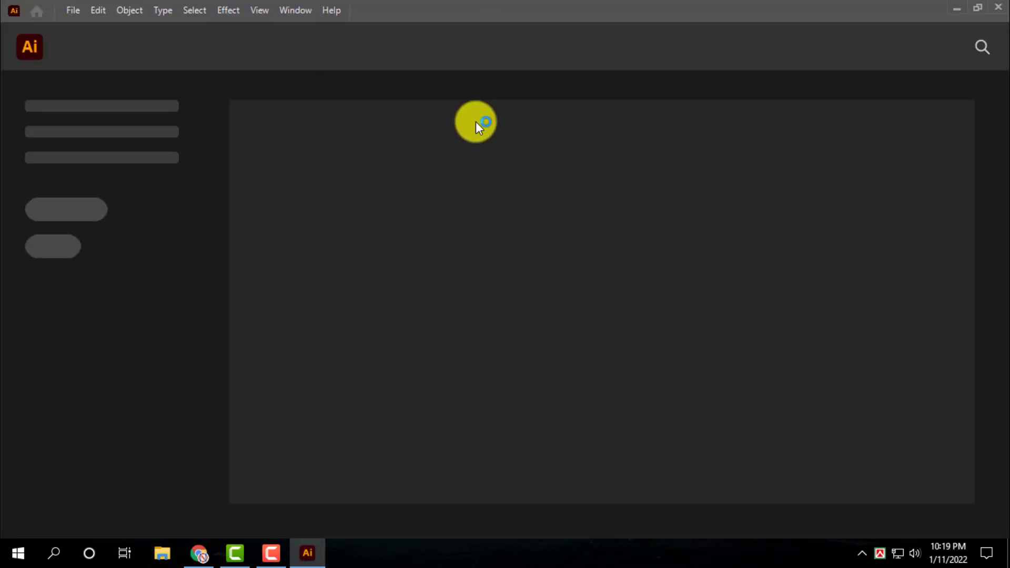
Step: Create a new blank A4 document, Untitled-1, from File > New
click(69, 12)
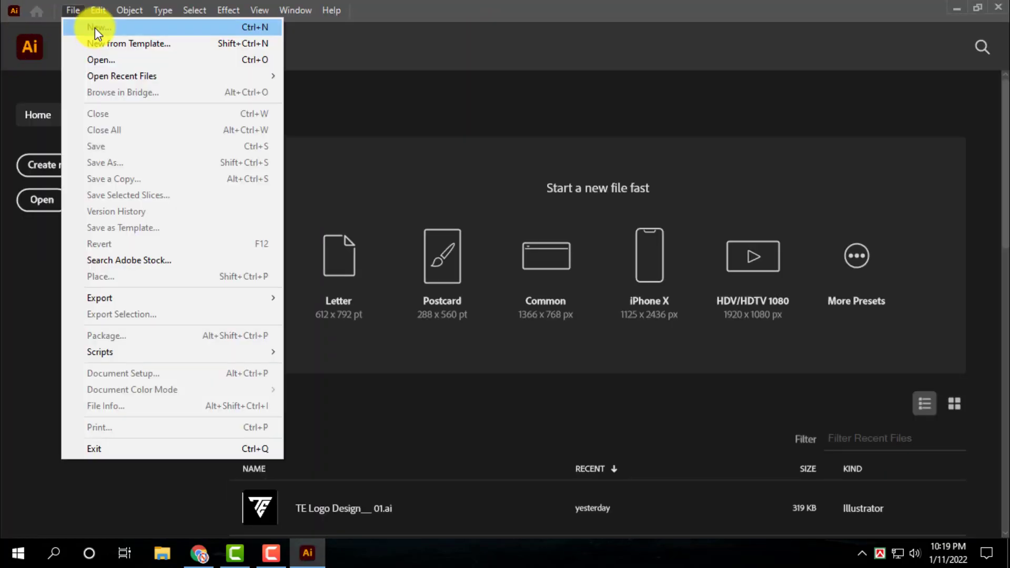
click(93, 27)
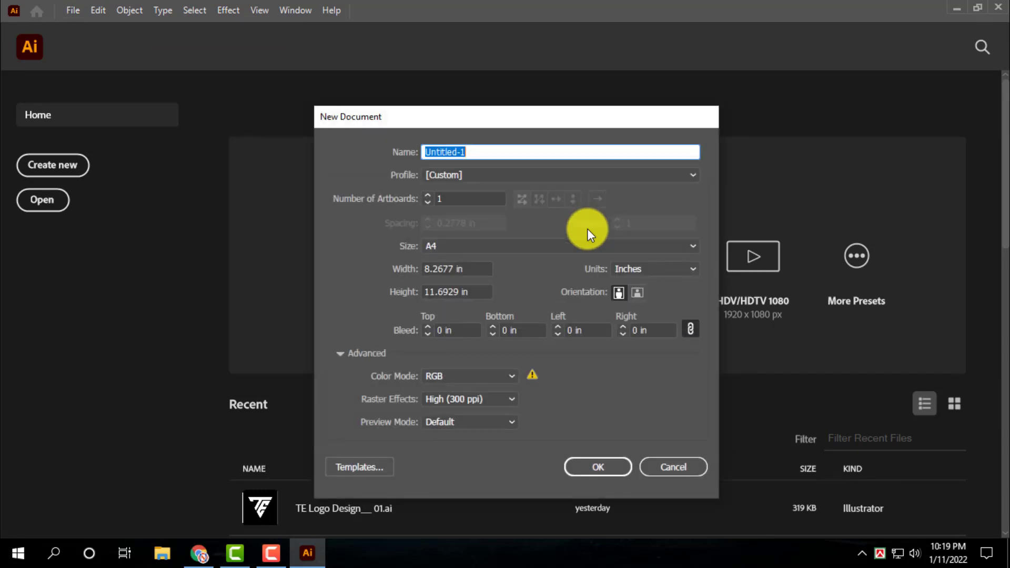
click(606, 468)
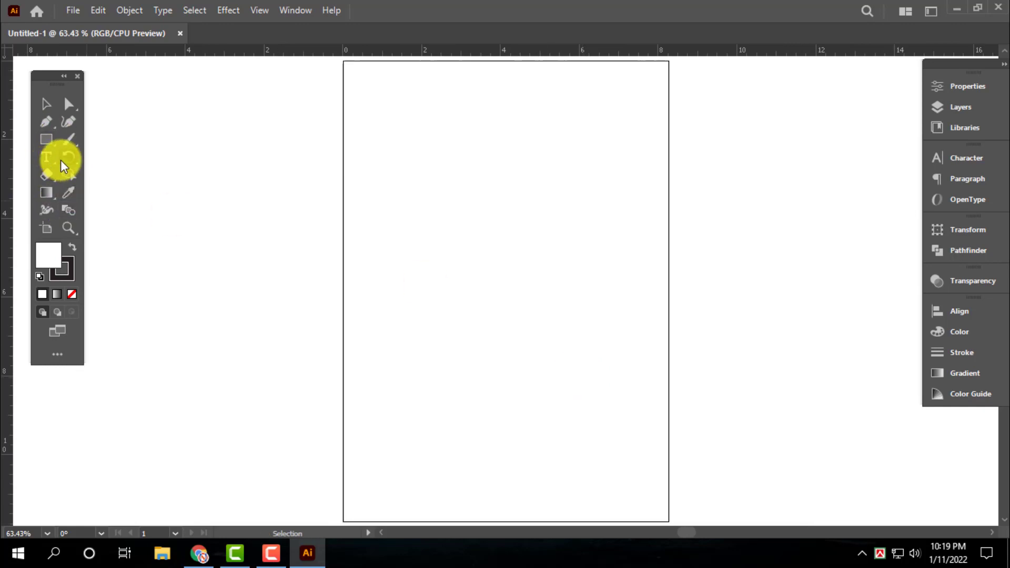
Step: Draw a straight horizontal line across the full artboard width with the Pen tool
click(46, 126)
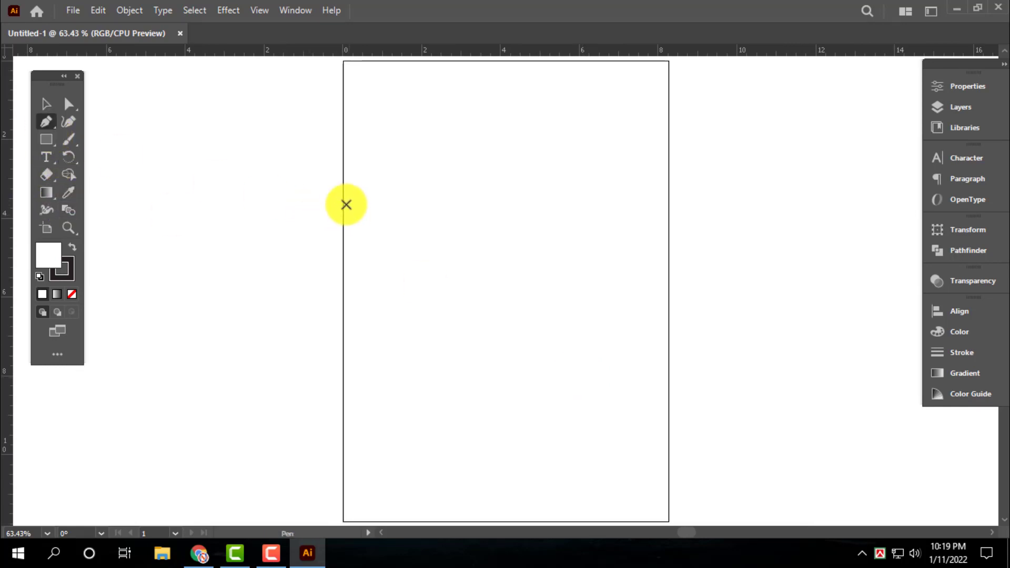
click(343, 183)
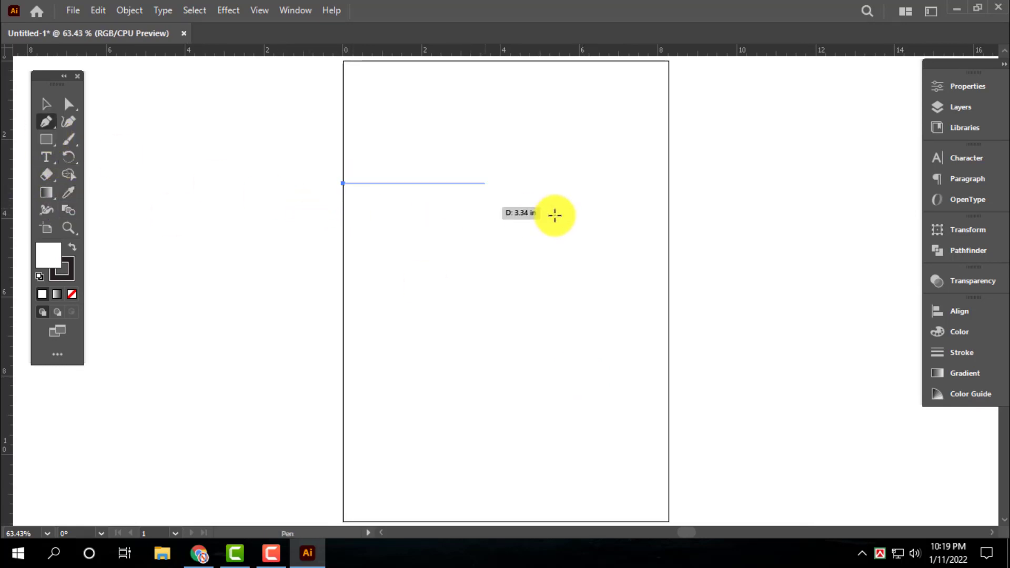
shift+click(667, 205)
key(v)
click(587, 213)
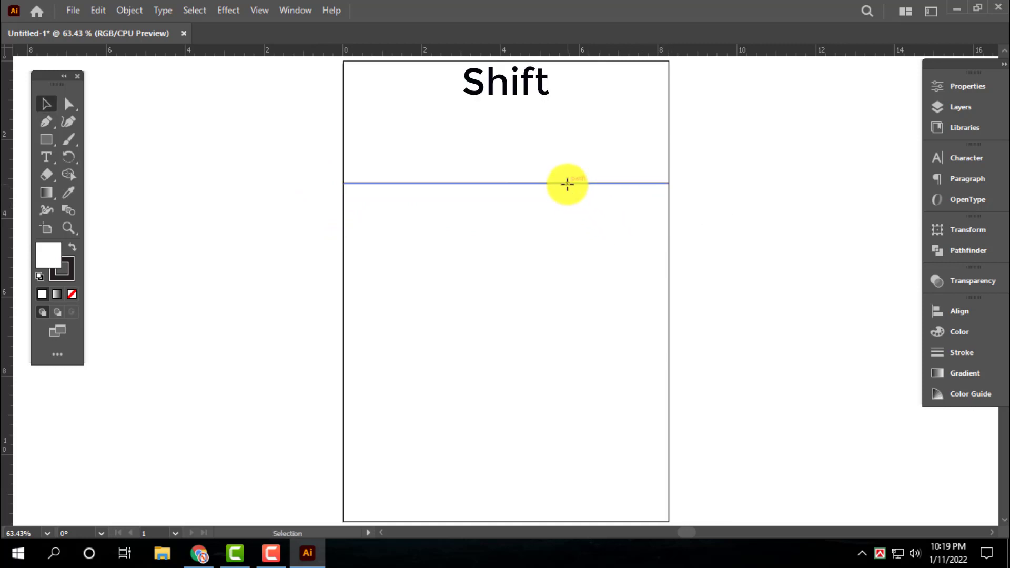
click(567, 184)
Step: Repeat the line into twelve parallel lines 0.5 in apart, all selected with no fill
drag(567, 184, 573, 207)
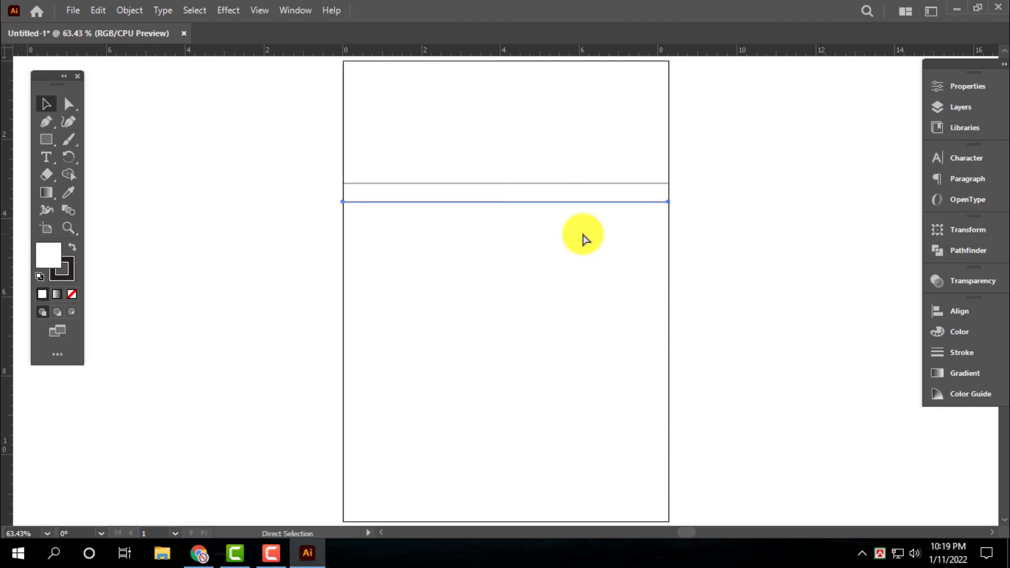
key(ctrl+d)
key(ctrl+d)
key(ctrl+d)
key(ctrl+d)
key(ctrl+d)
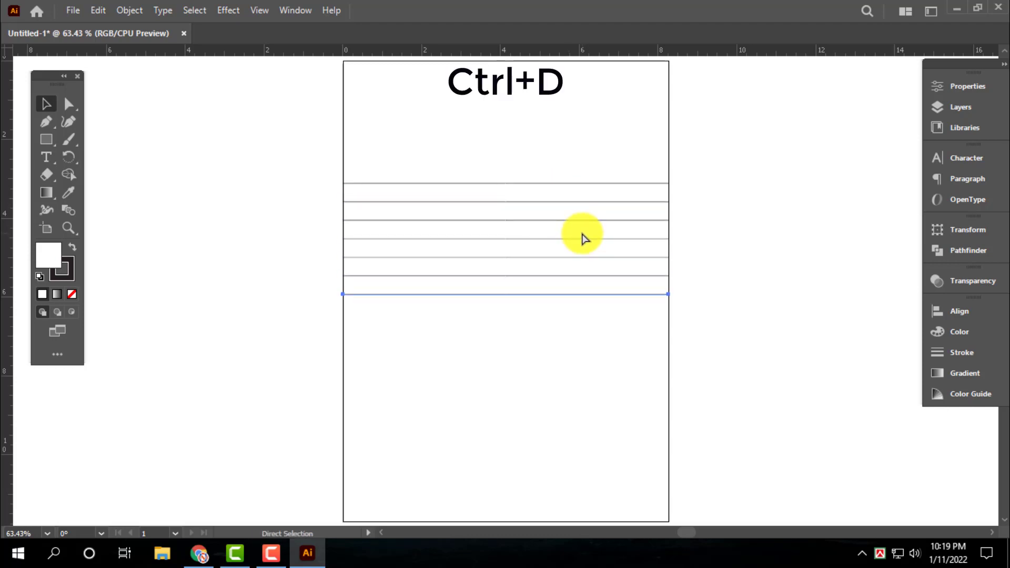
key(ctrl+d)
key(ctrl+d)
key(ctrl+d)
key(ctrl+d)
key(ctrl+d)
key(ctrl+a)
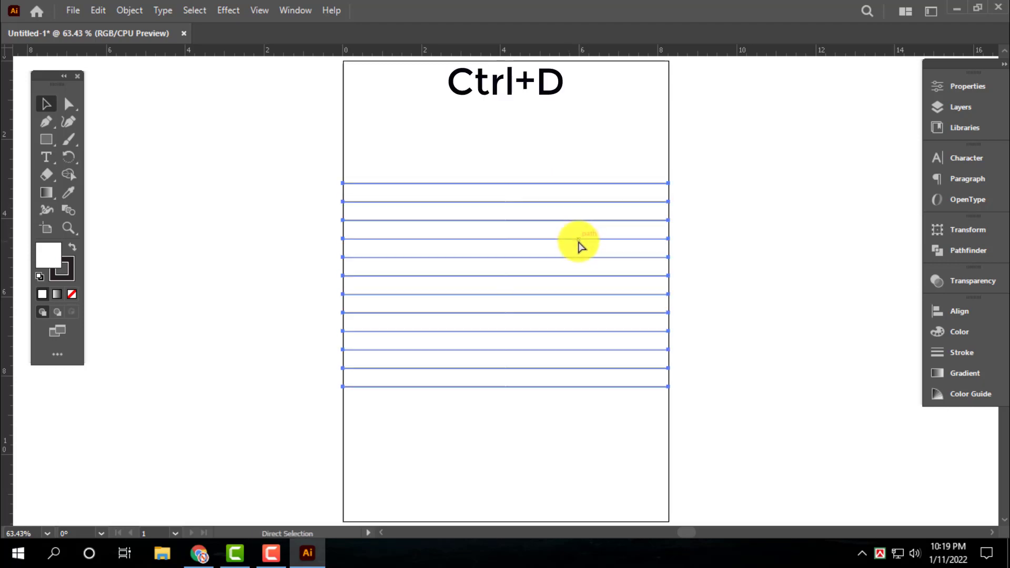
click(72, 294)
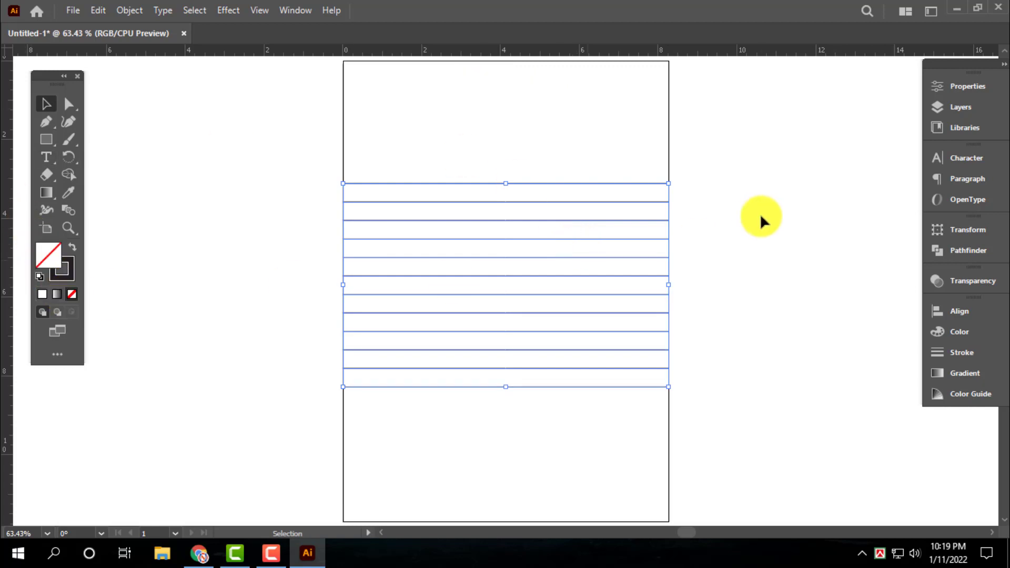
Step: Paste a copy of the line set in place and turn it vertical
click(103, 12)
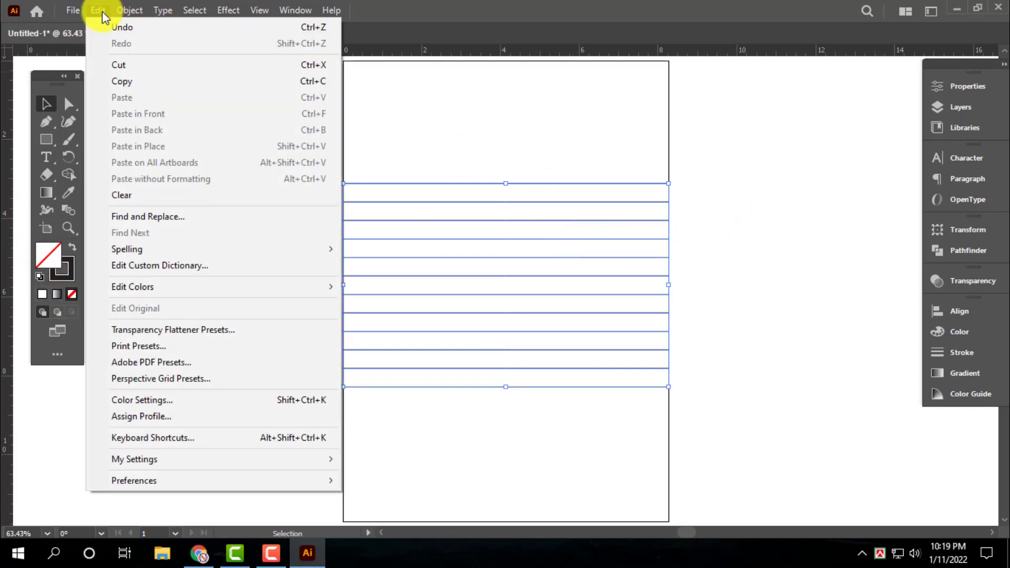
click(134, 88)
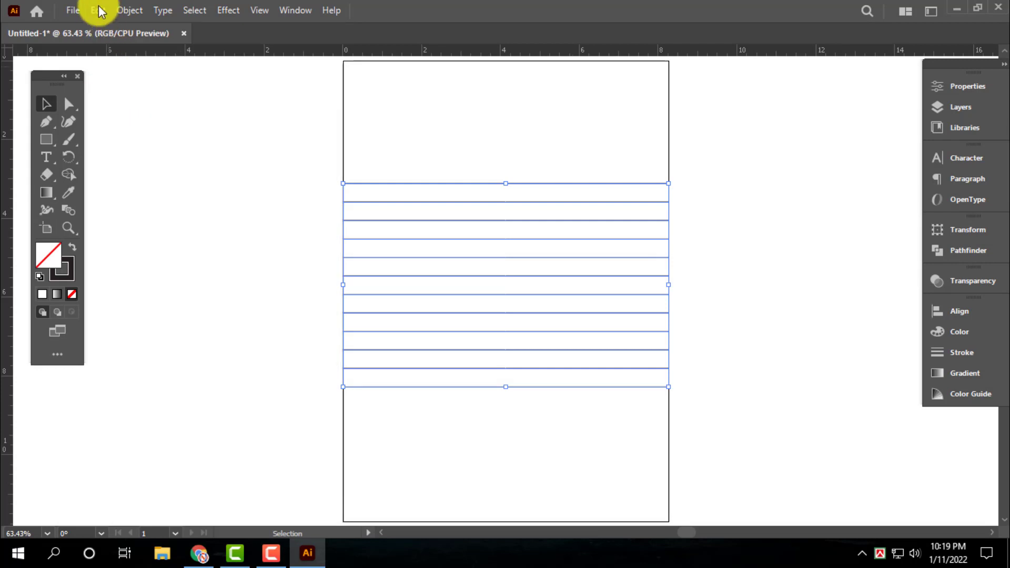
click(97, 10)
click(146, 147)
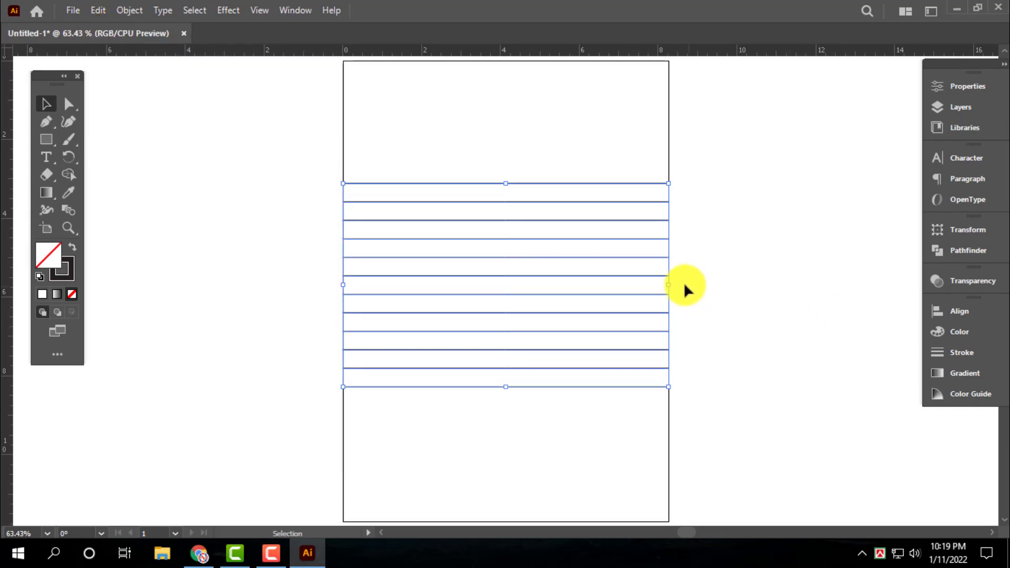
drag(676, 284, 505, 85)
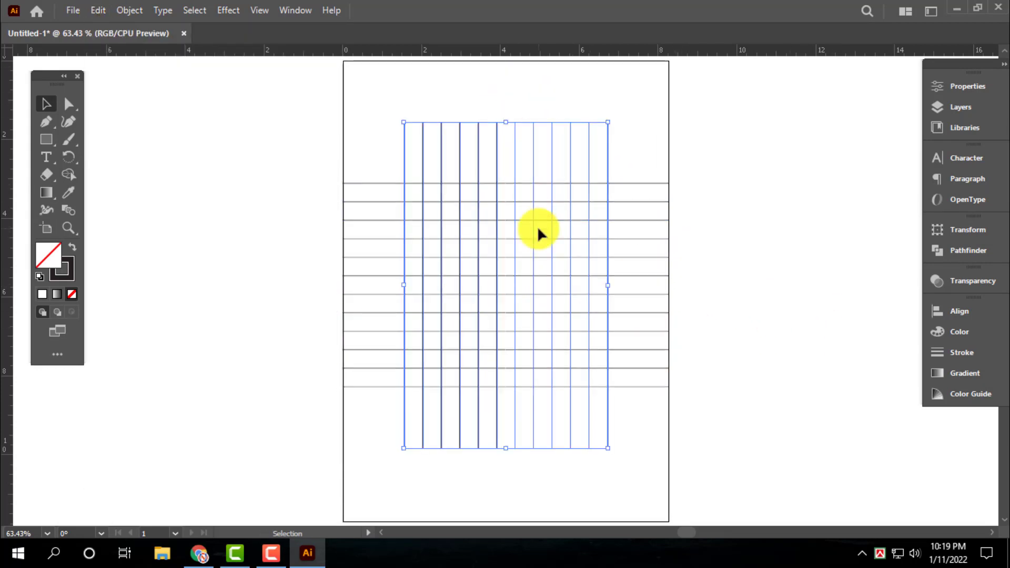
Step: Rotate the copied lines by -35° so they cross the horizontal lines diagonally
click(69, 157)
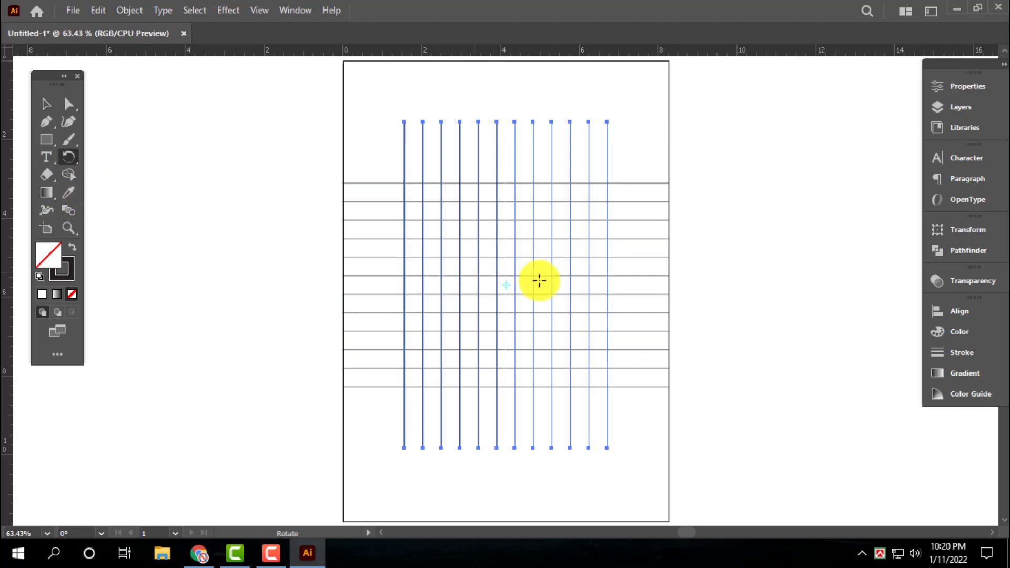
key(Return)
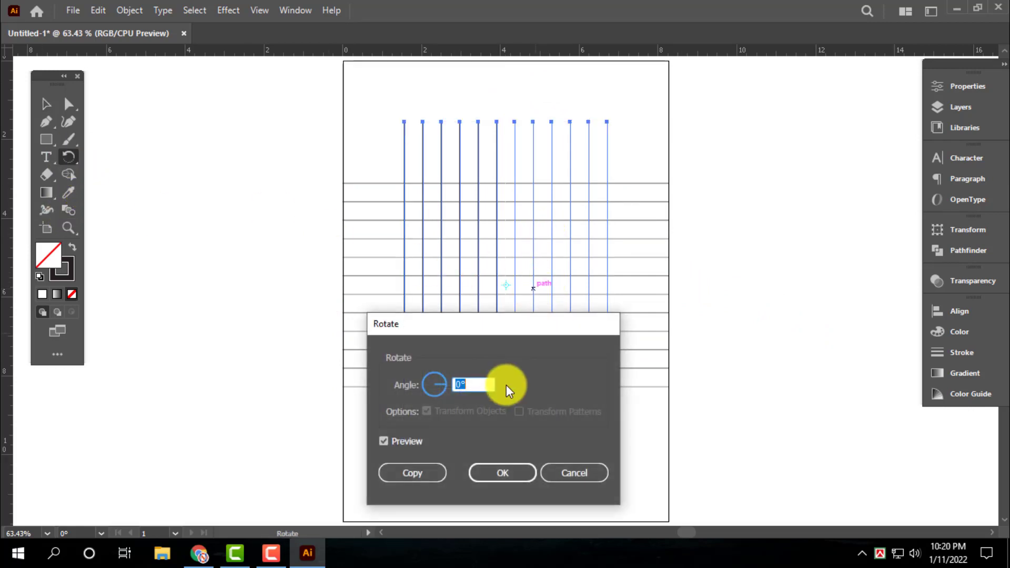
text(-35)
key(Tab)
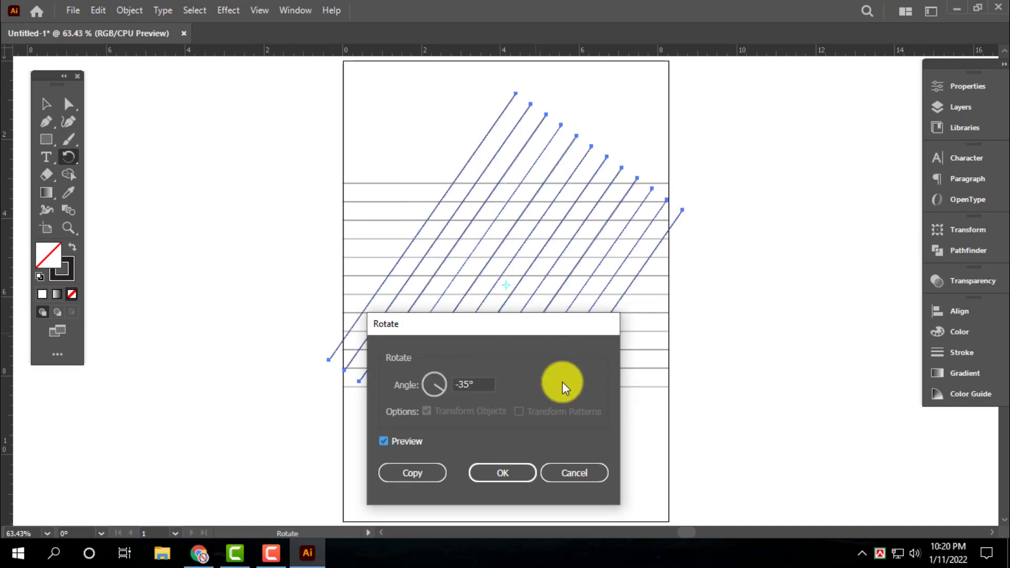
click(515, 472)
key(v)
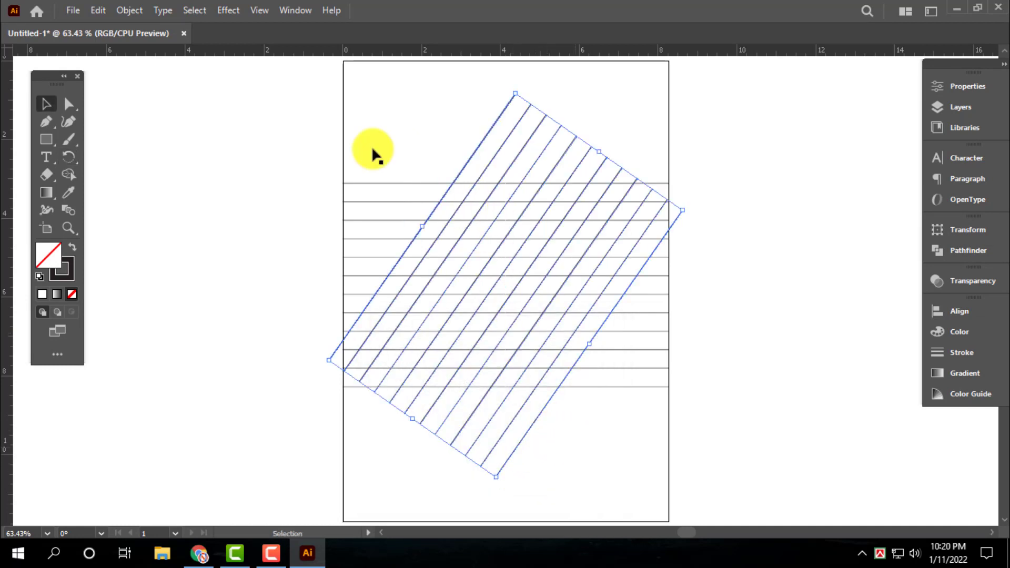
Step: Draw a circle over the lower part of the line grid with the Ellipse tool
click(409, 138)
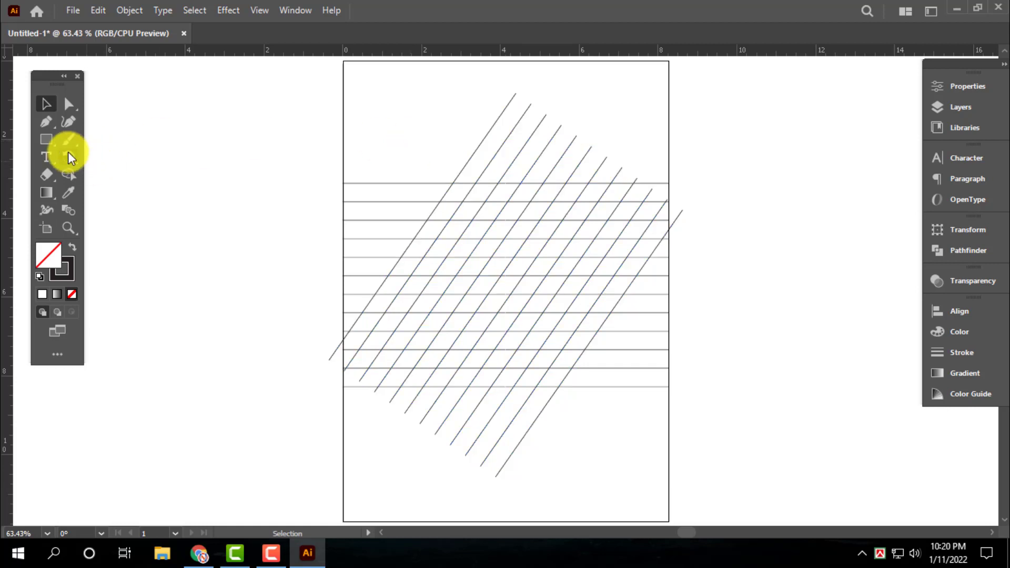
click(48, 139)
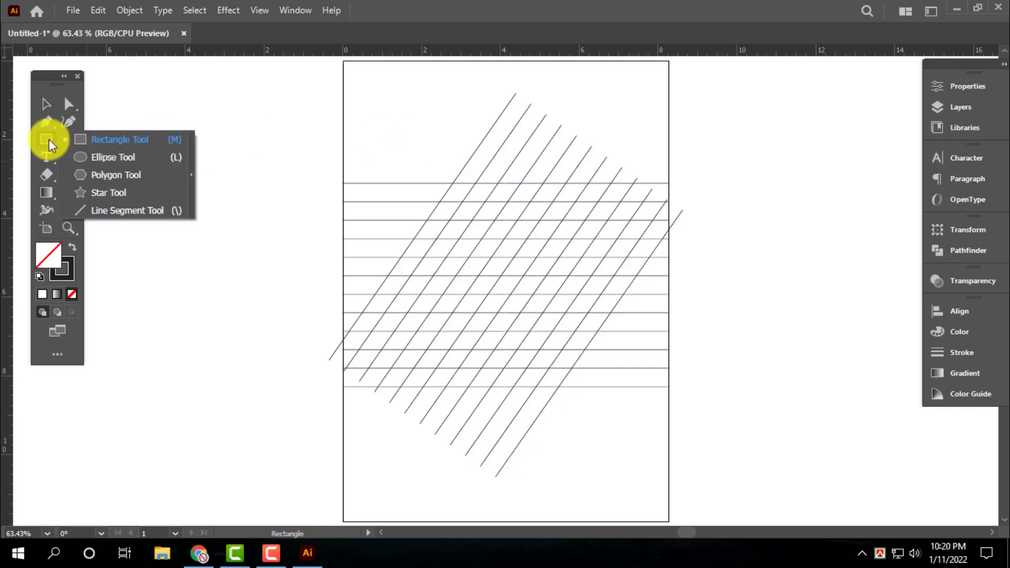
click(138, 157)
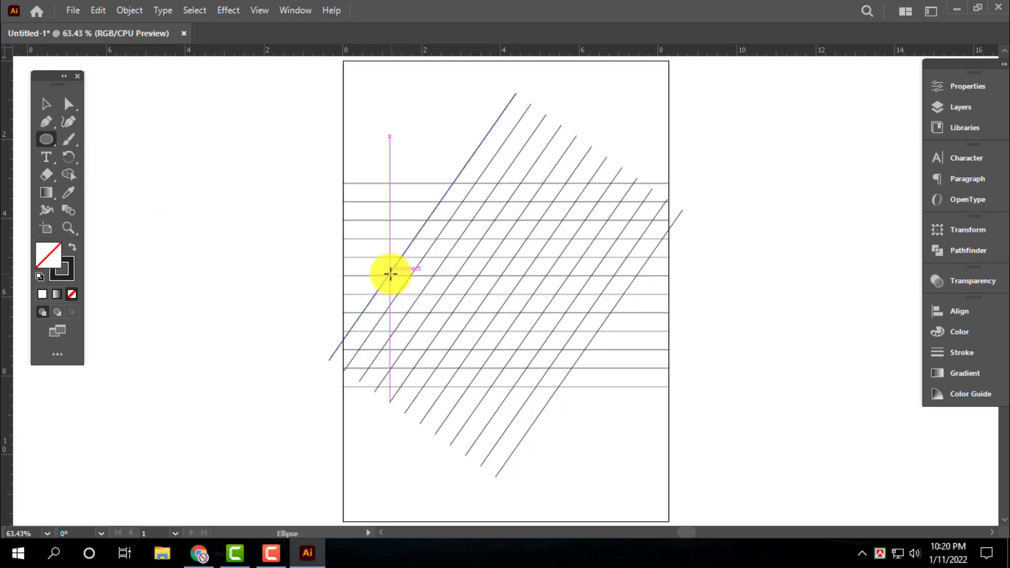
drag(390, 274, 585, 322)
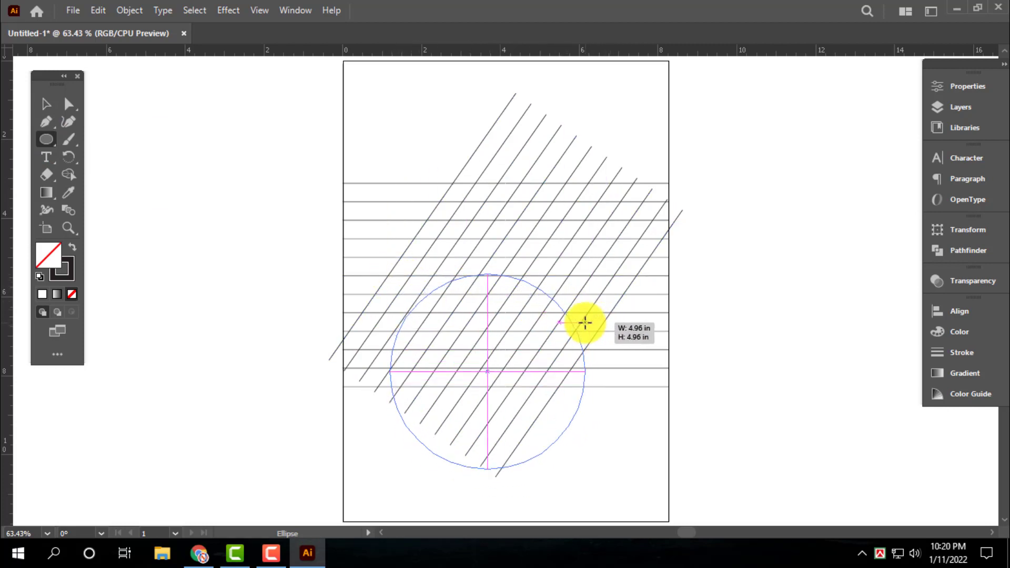
drag(585, 322, 588, 382)
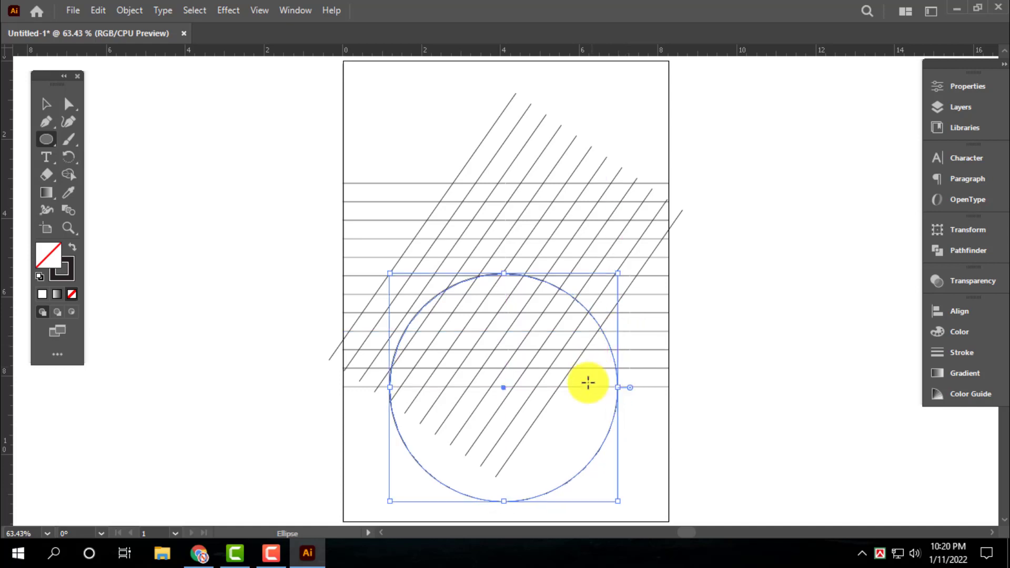
Step: Move the circle up to centre it over the grid and scale it to about 5.26 in
key(v)
drag(504, 387, 503, 301)
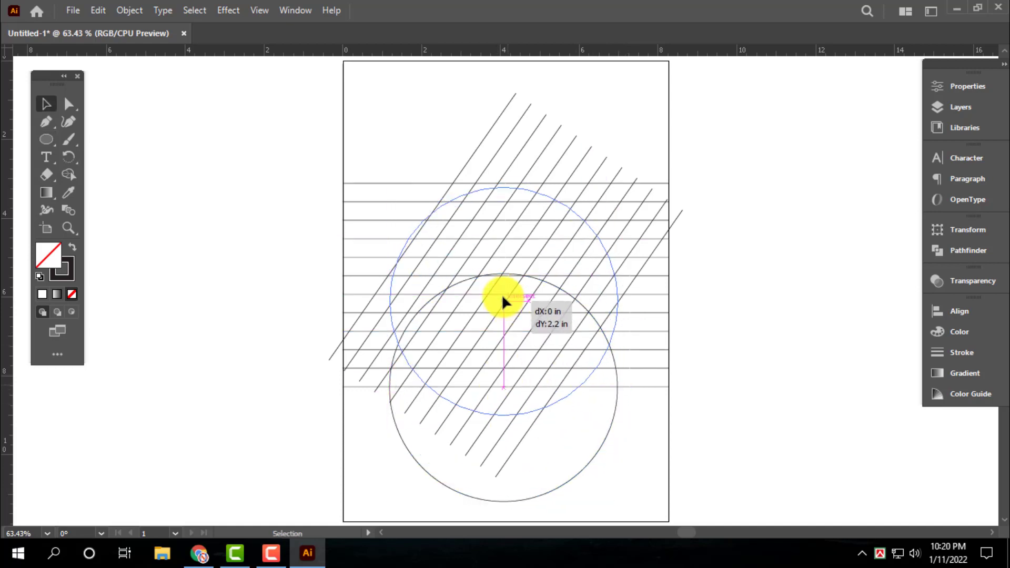
drag(502, 299, 503, 275)
drag(503, 157, 504, 183)
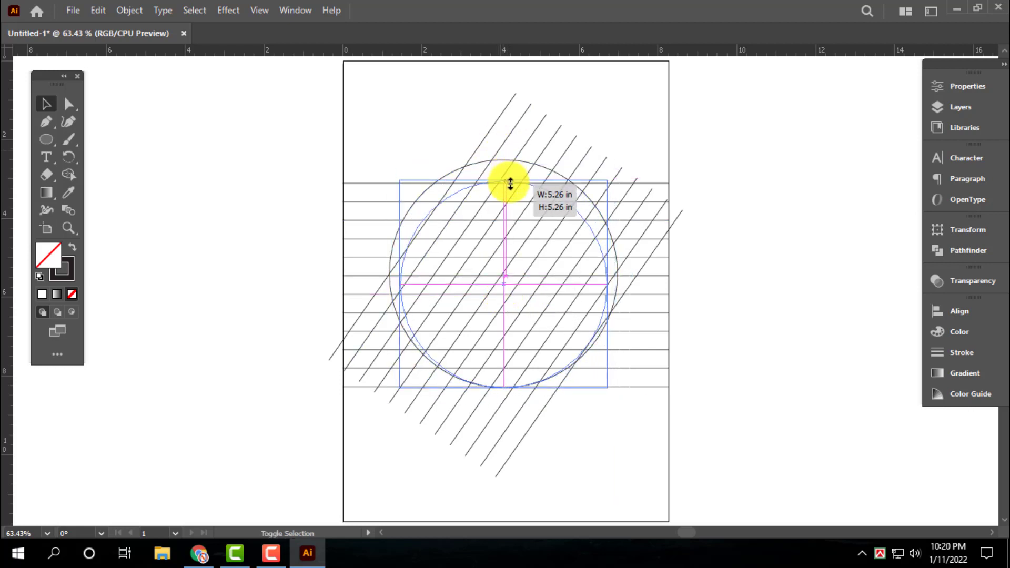
click(623, 437)
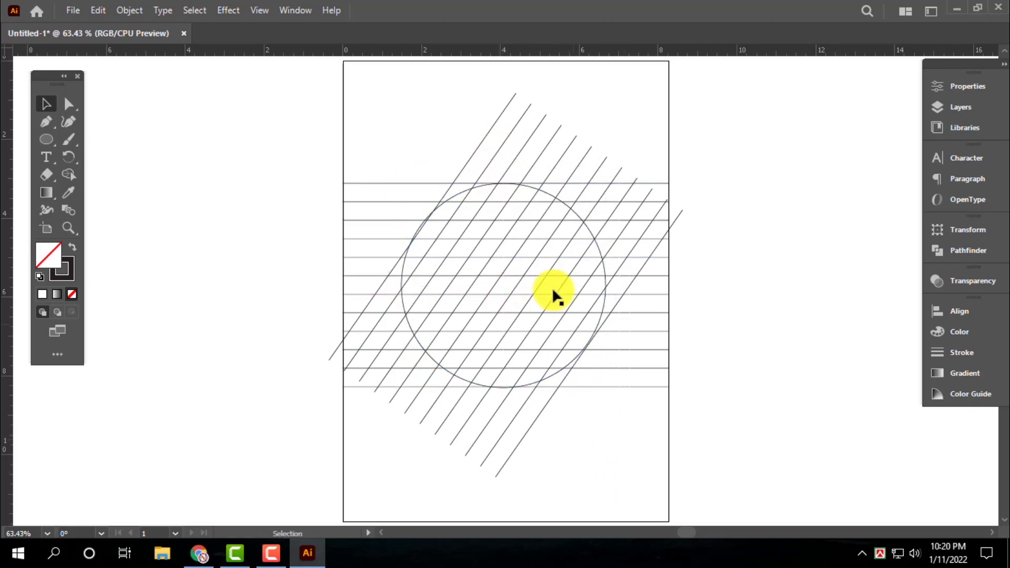
key(ctrl+1)
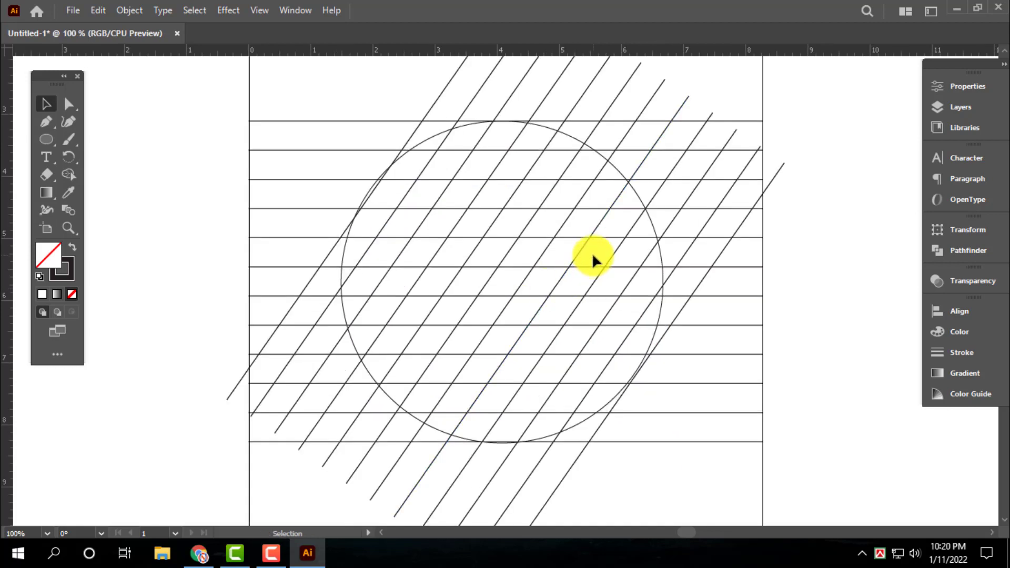
Step: Fine-tune the circle's position with small right and left nudges
click(660, 311)
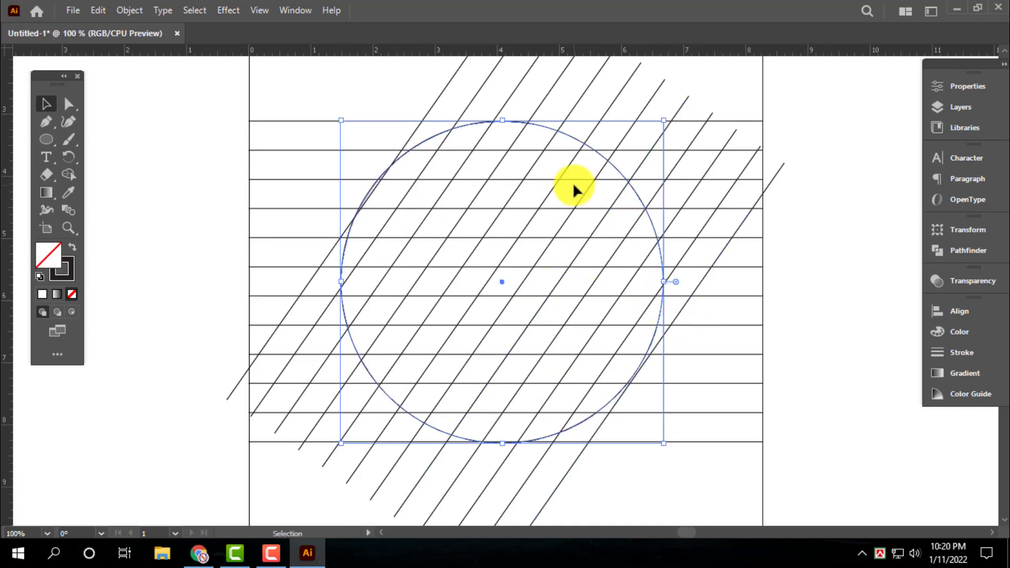
key(Right)
key(Right)
key(Right)
key(Right)
key(Right)
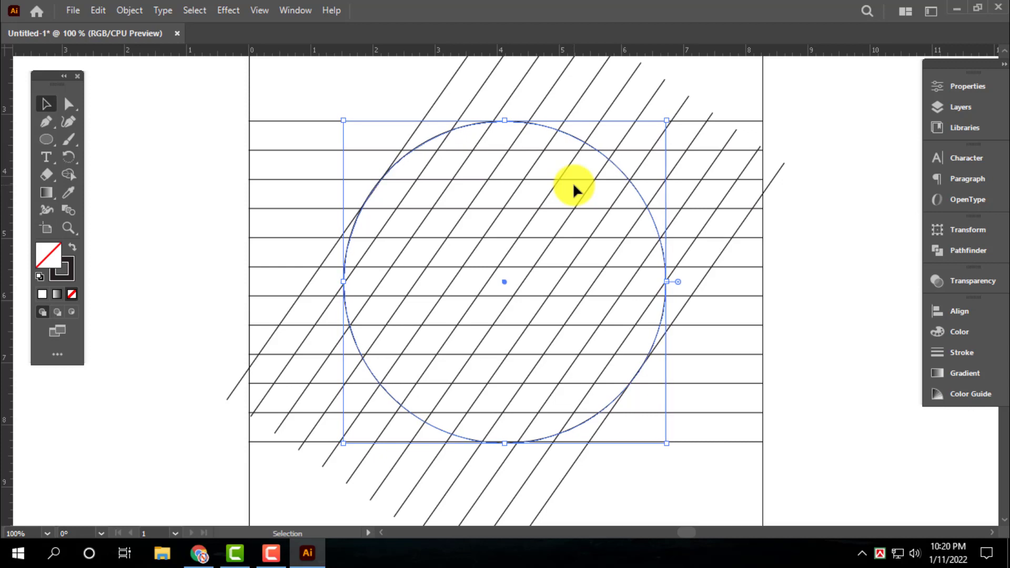
key(Right)
key(Right)
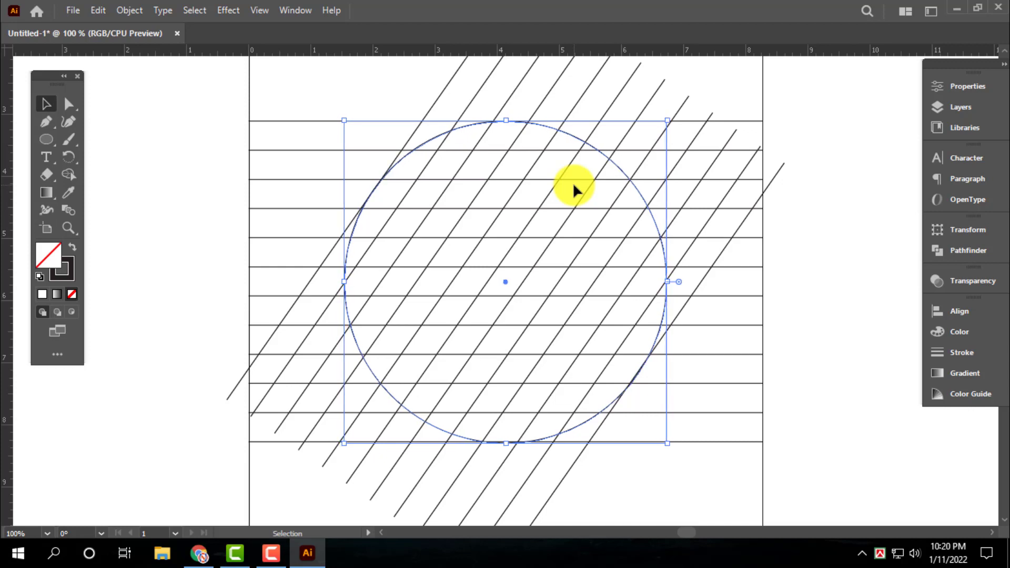
key(Left)
key(Left)
click(656, 495)
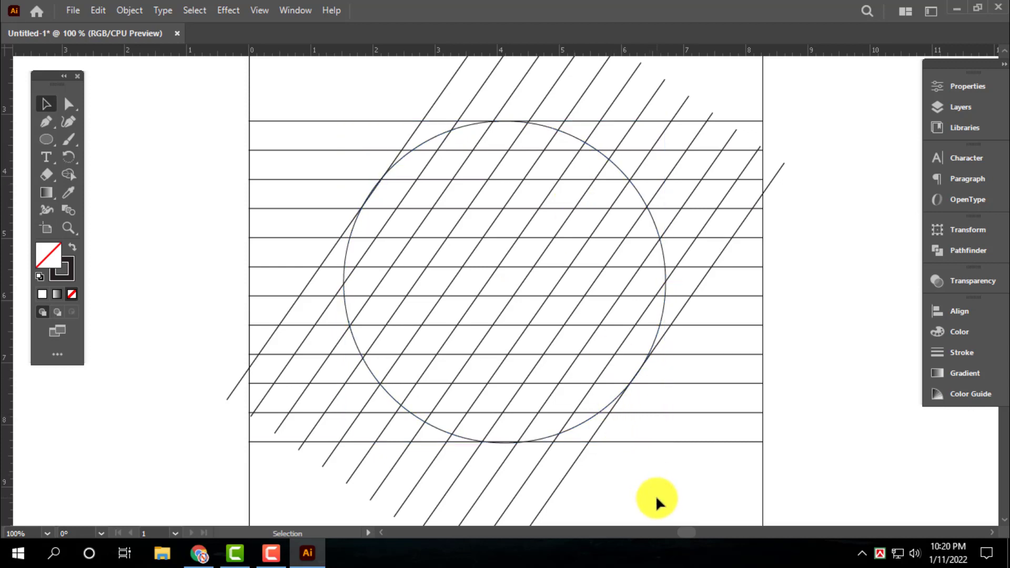
Step: Paste a copy of the circle in place, scale it to about 4.2 in, then select everything
click(576, 135)
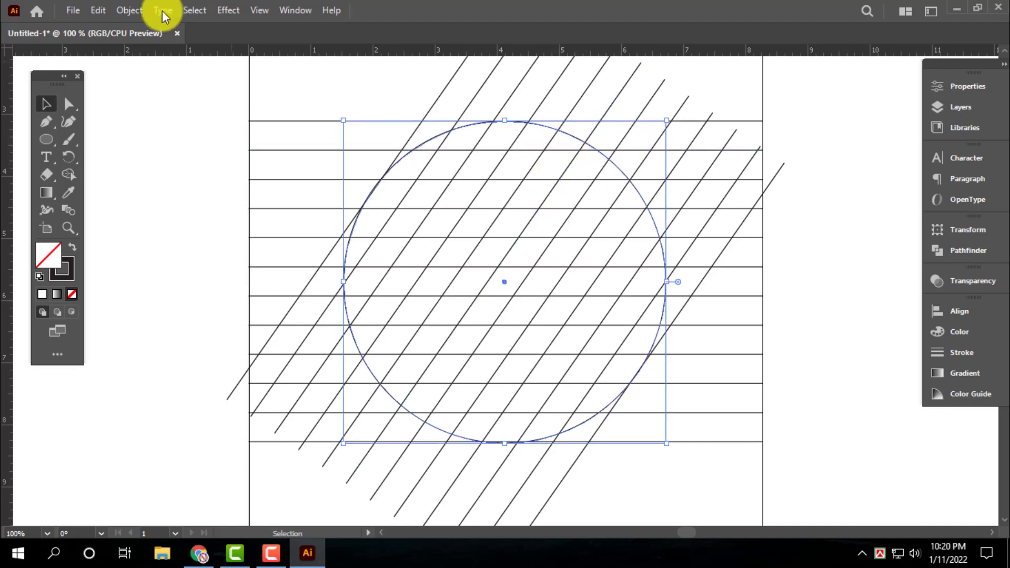
click(103, 16)
click(144, 82)
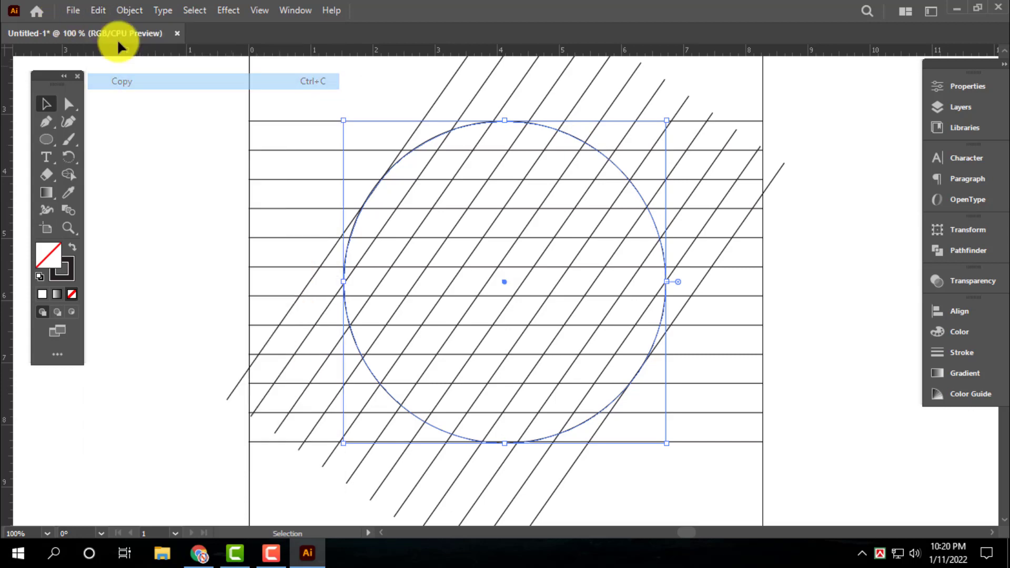
click(100, 10)
click(367, 153)
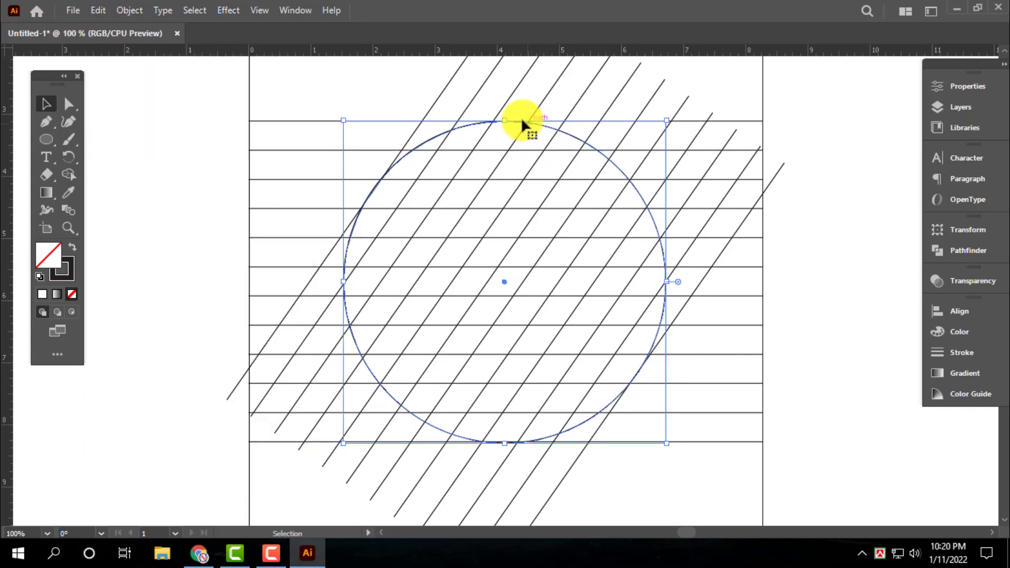
shift+click(506, 123)
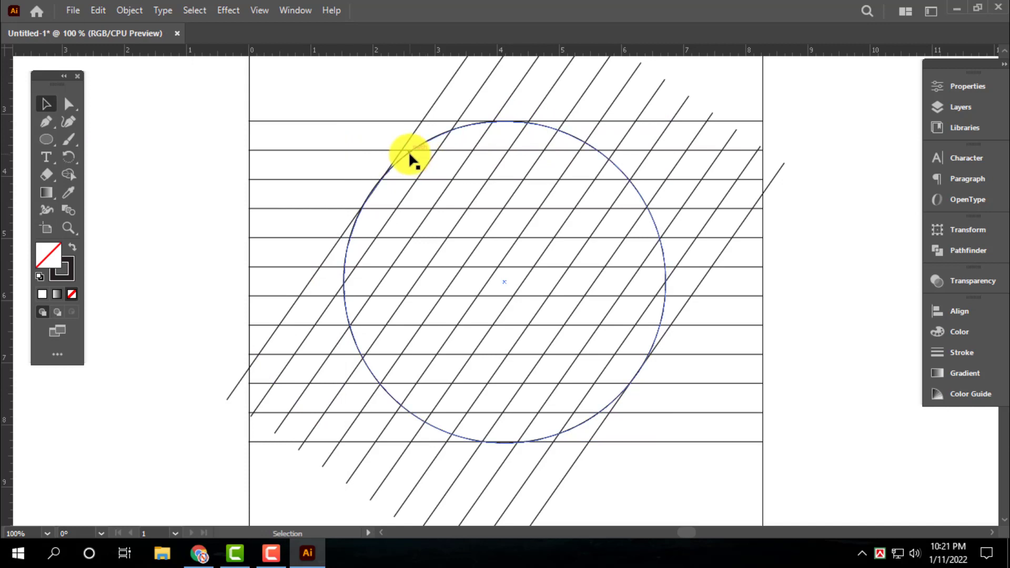
click(375, 207)
drag(345, 282, 376, 269)
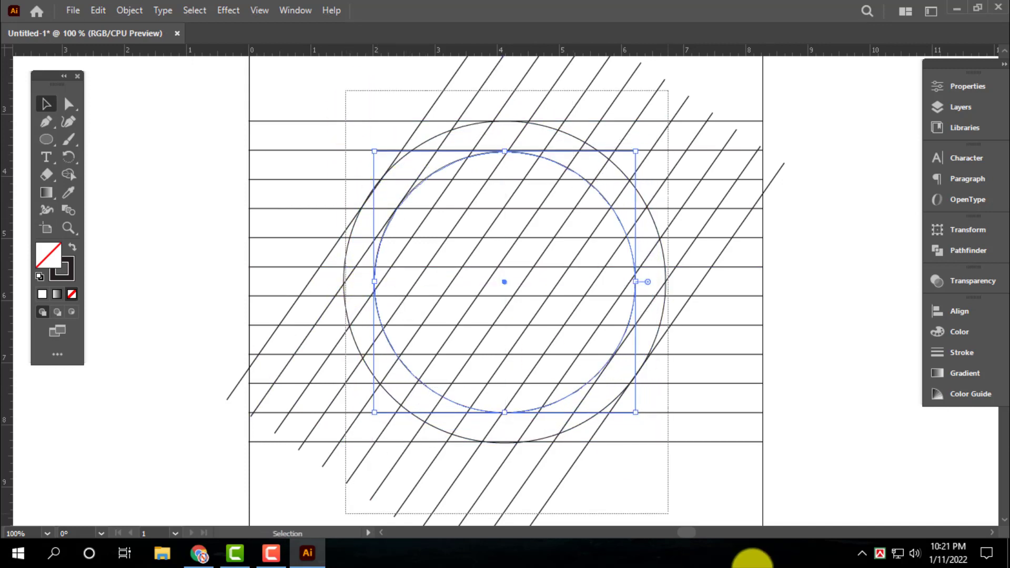
drag(350, 90, 721, 456)
scroll(721, 457, down, 1)
Step: Switch to the Direct Selection and Shape Builder tools with a solid black fill colour
key(a)
key(ctrl+0)
key(ctrl+1)
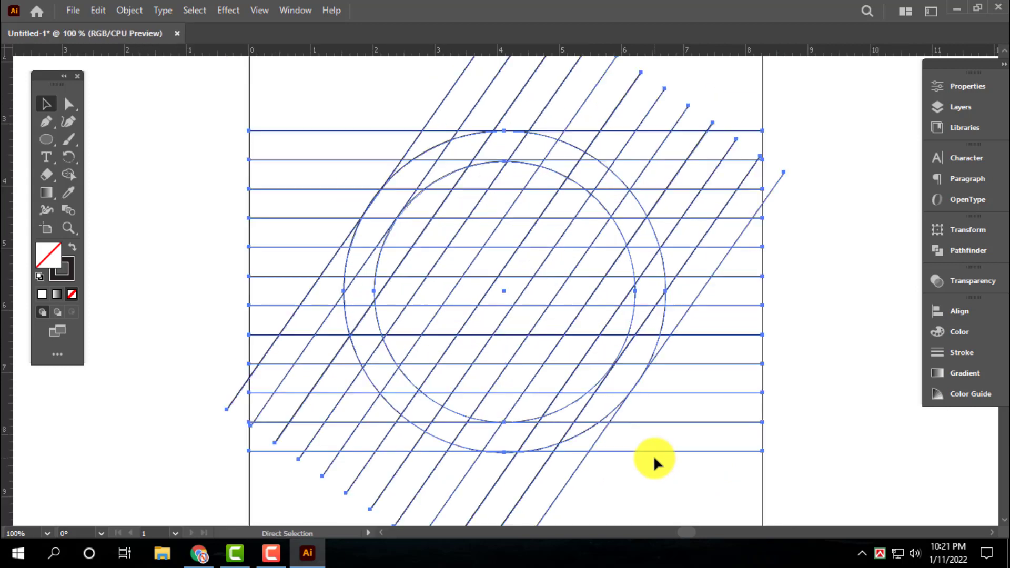
click(966, 340)
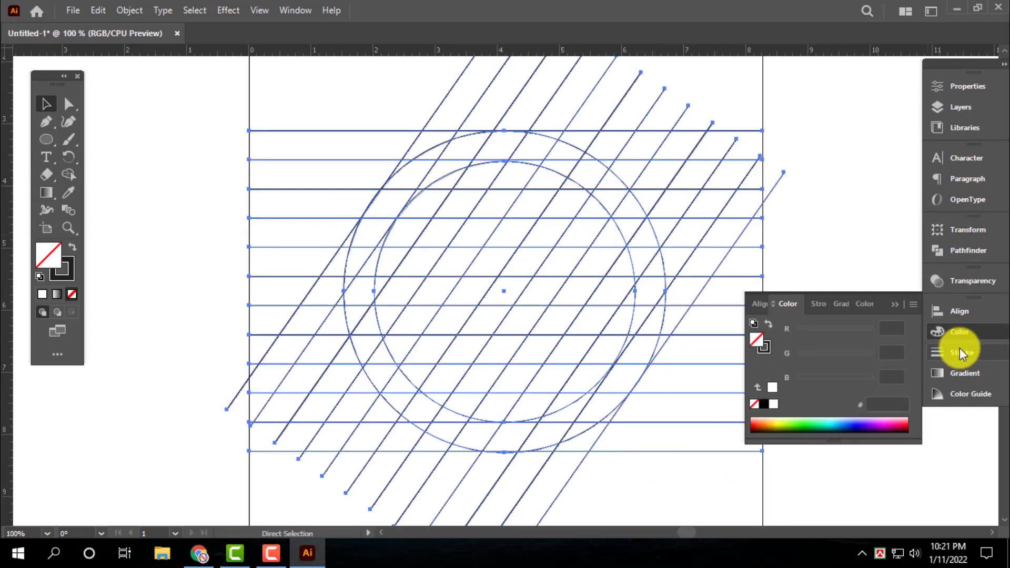
click(837, 308)
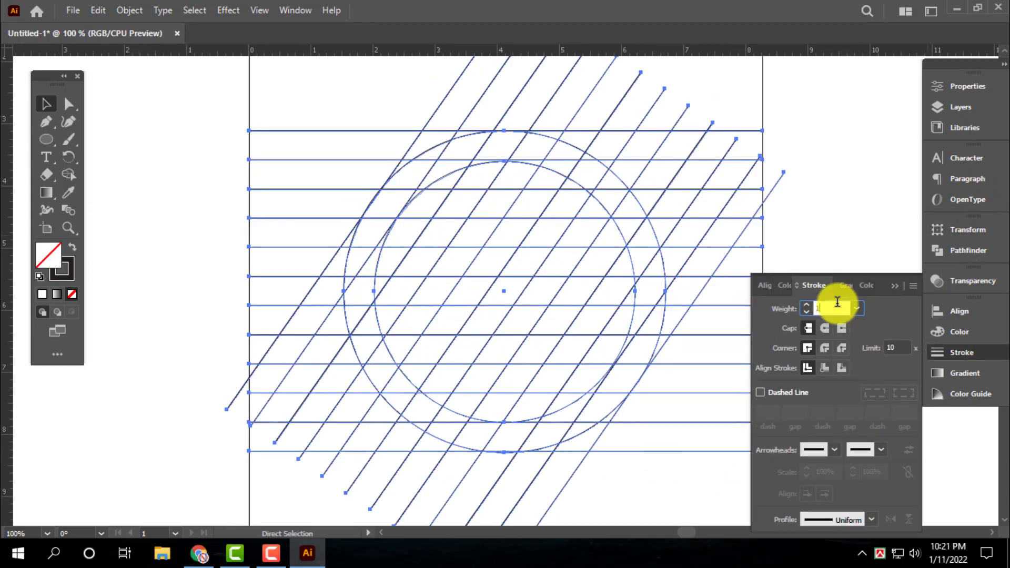
click(955, 337)
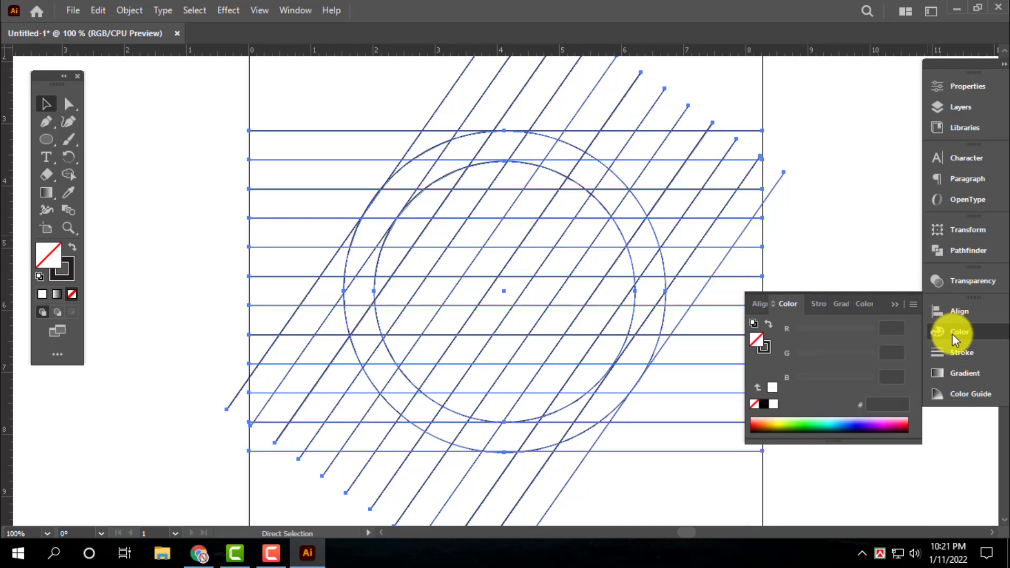
click(72, 174)
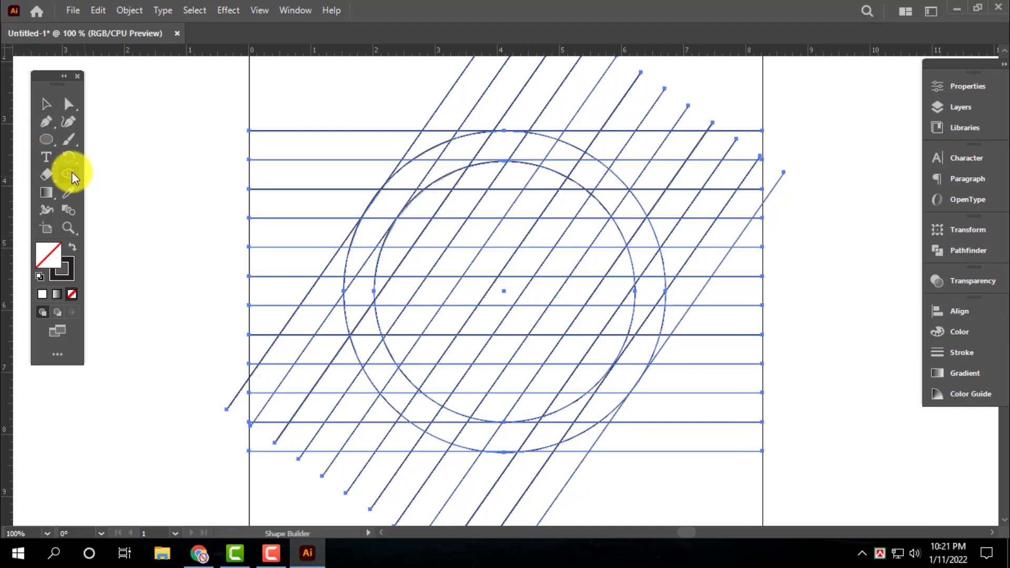
click(965, 332)
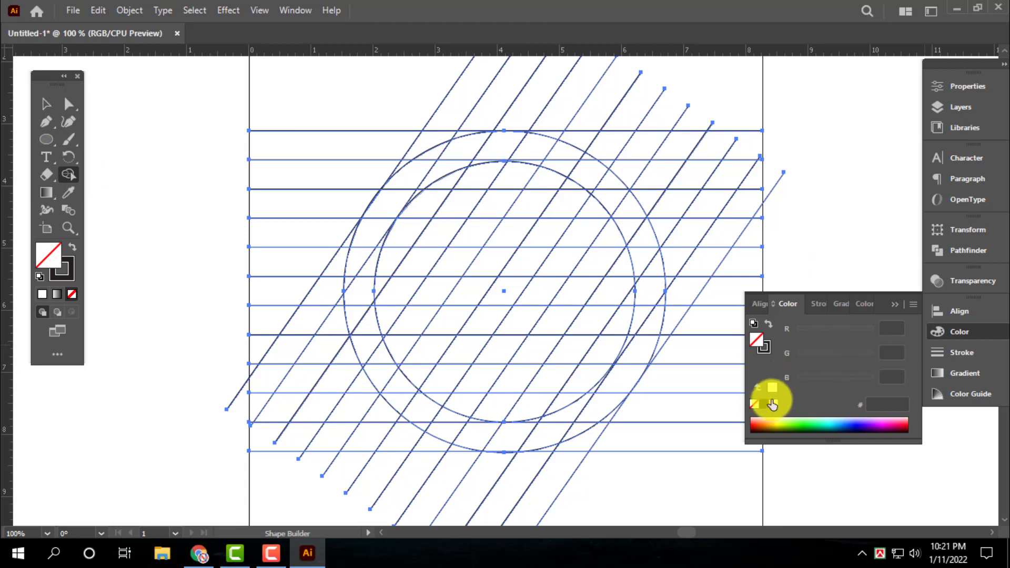
click(764, 404)
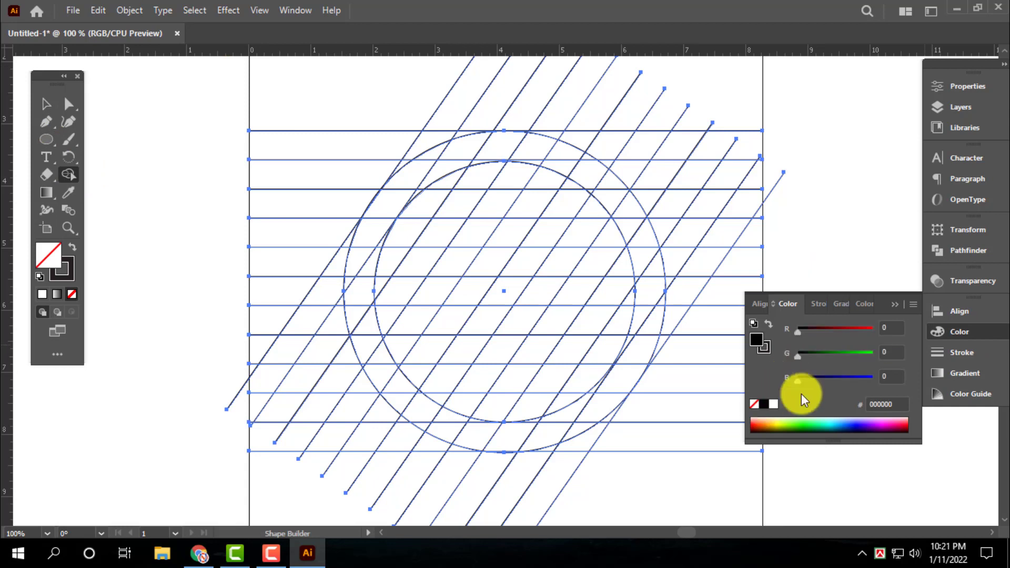
click(977, 334)
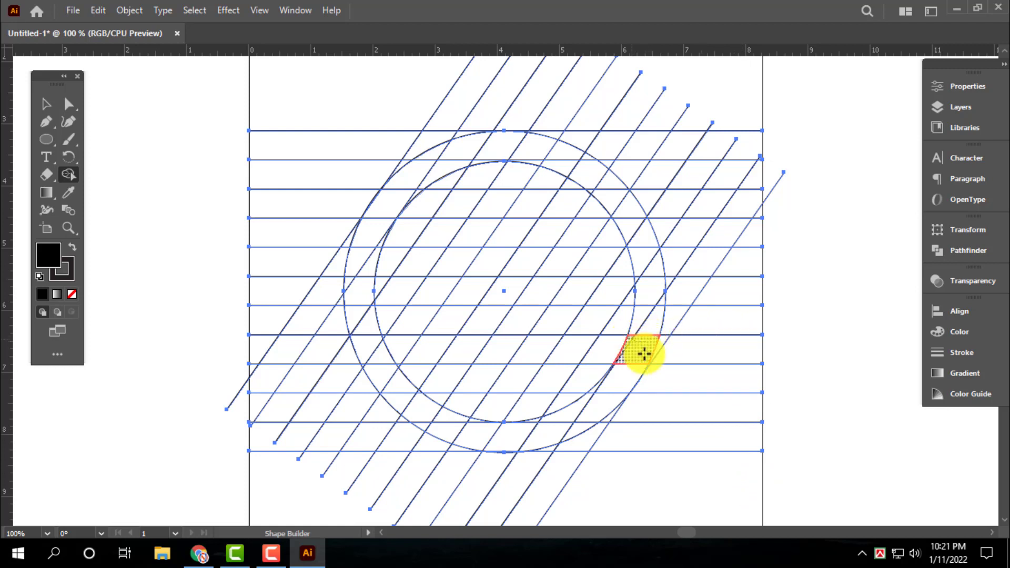
Step: Merge the lower-right ring cells into one short black arc
click(639, 352)
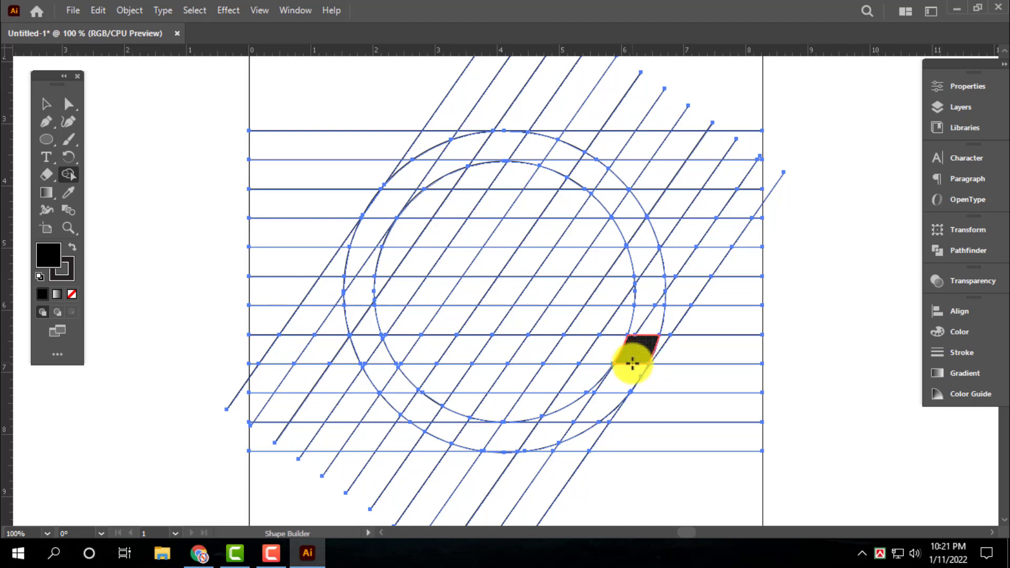
mouse_move(632, 363)
mouse_down()
mouse_move(603, 410)
mouse_move(557, 429)
mouse_move(584, 408)
mouse_up()
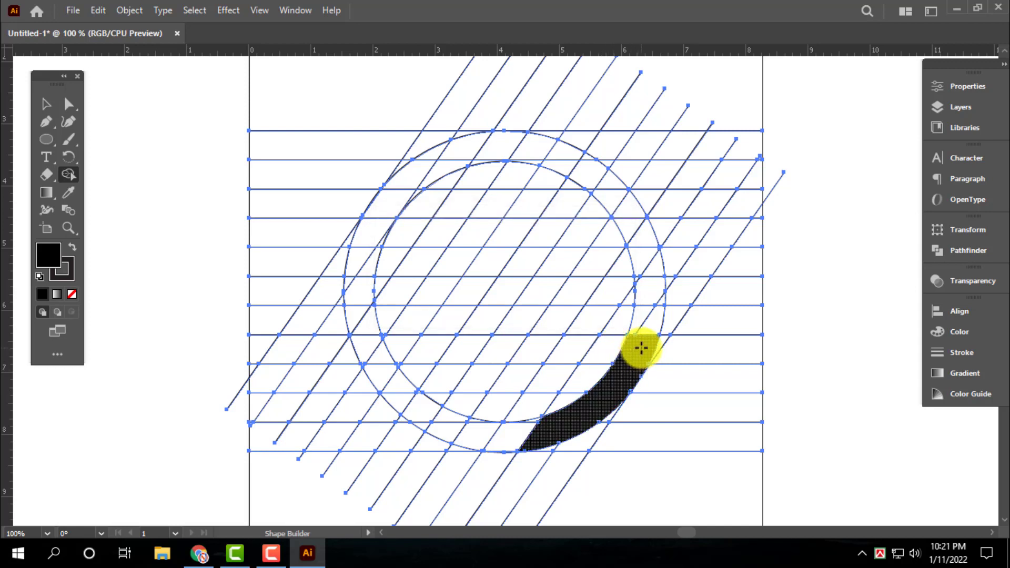
drag(641, 348, 622, 360)
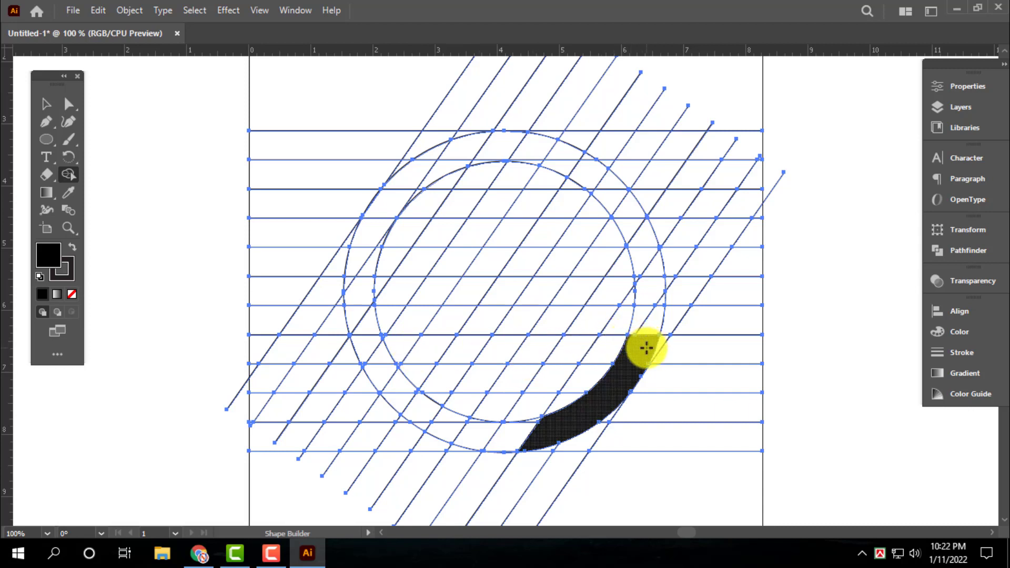
click(646, 347)
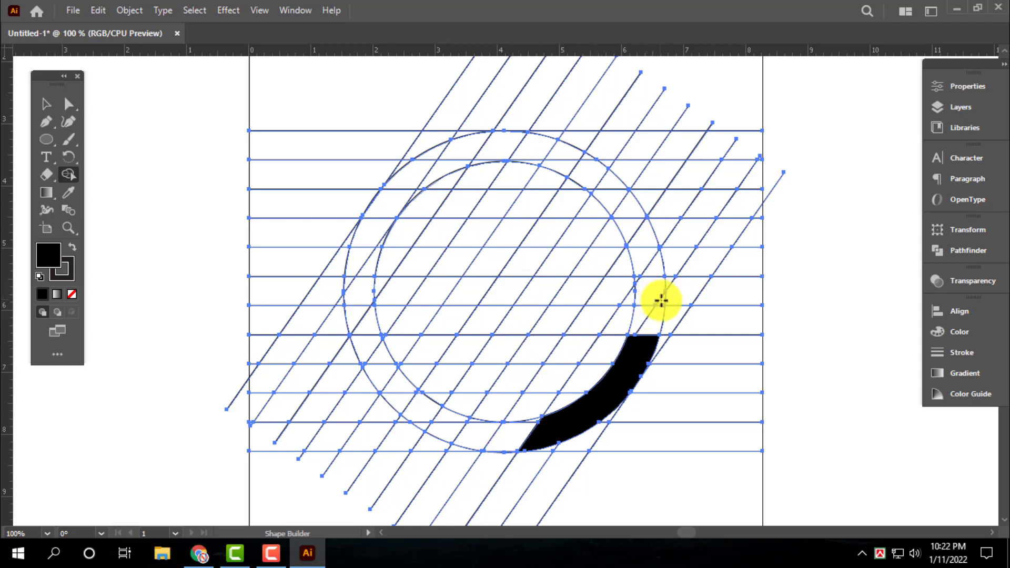
Step: Merge the upper ring cells into a long black arc sweeping left, joined to a horizontal crossbar
click(647, 285)
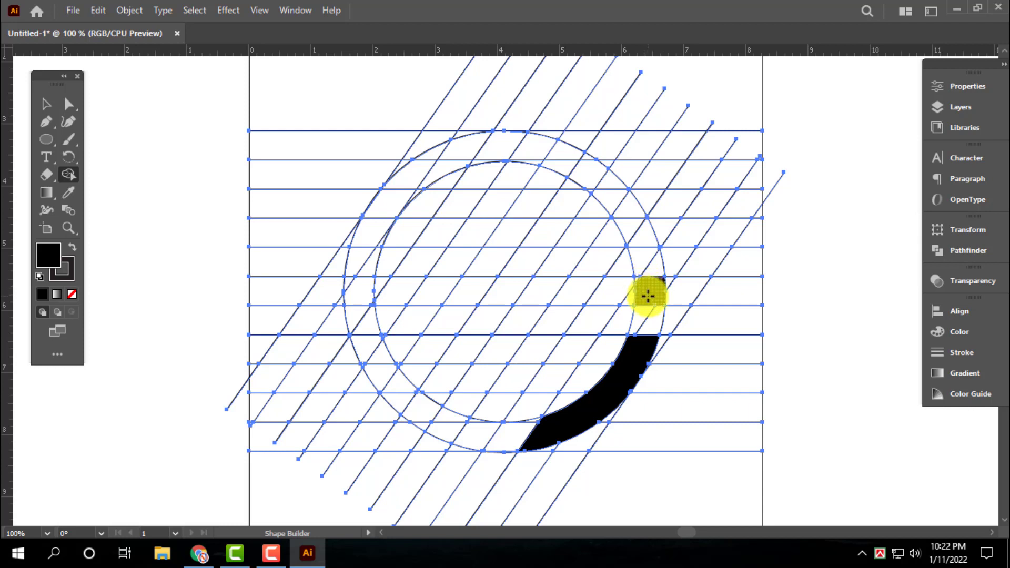
mouse_move(647, 296)
mouse_down()
mouse_move(556, 158)
mouse_move(451, 155)
mouse_up()
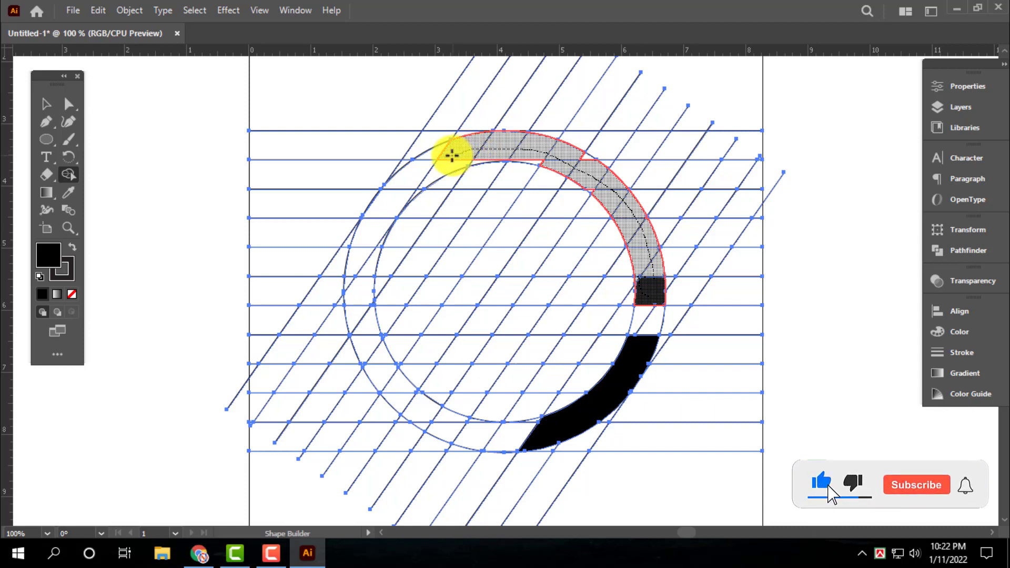
mouse_move(452, 156)
mouse_down()
mouse_move(405, 182)
mouse_move(380, 220)
mouse_up()
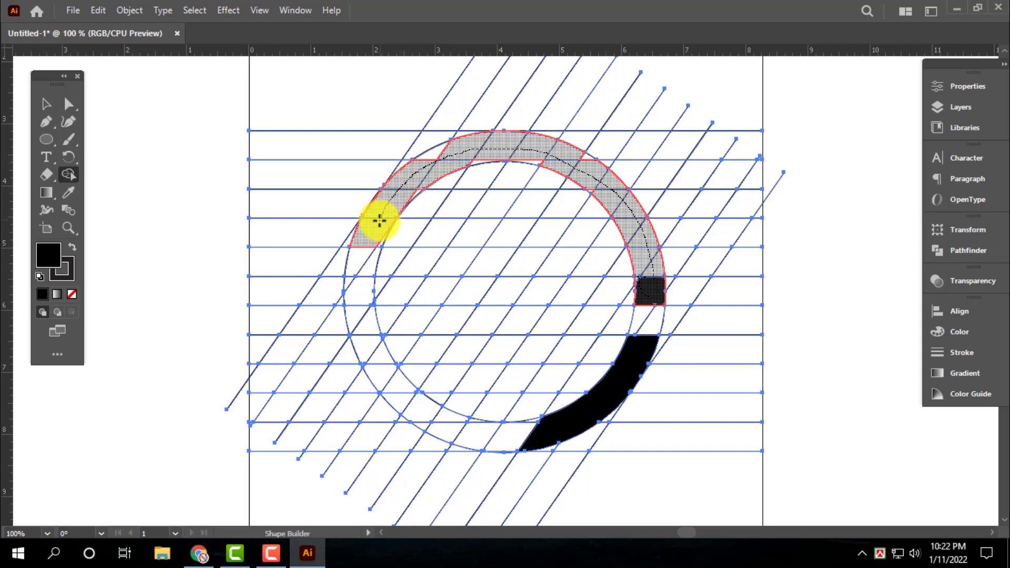
drag(379, 221, 380, 219)
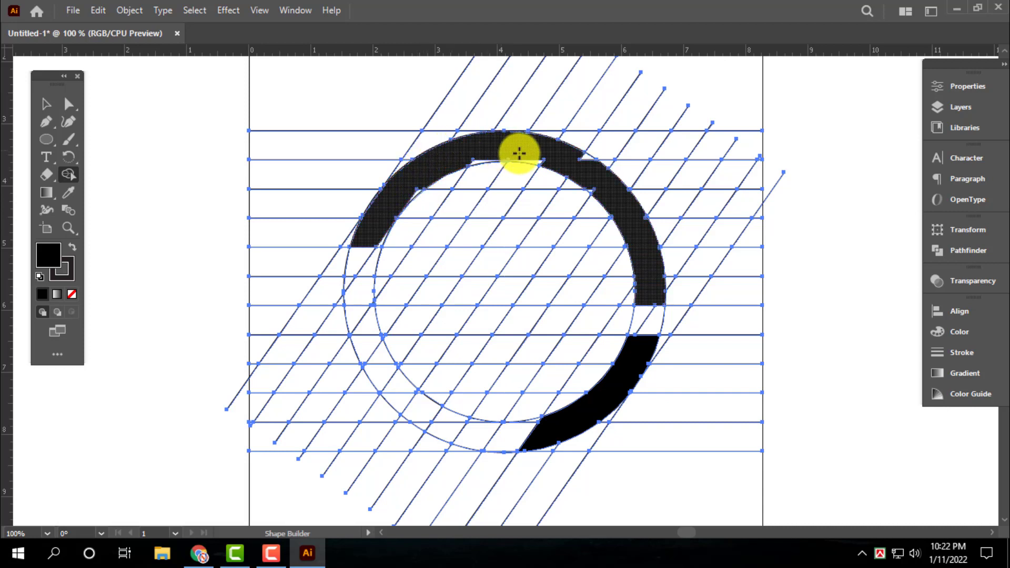
drag(575, 154, 606, 175)
mouse_move(559, 168)
mouse_down()
mouse_move(417, 179)
mouse_move(411, 197)
mouse_up()
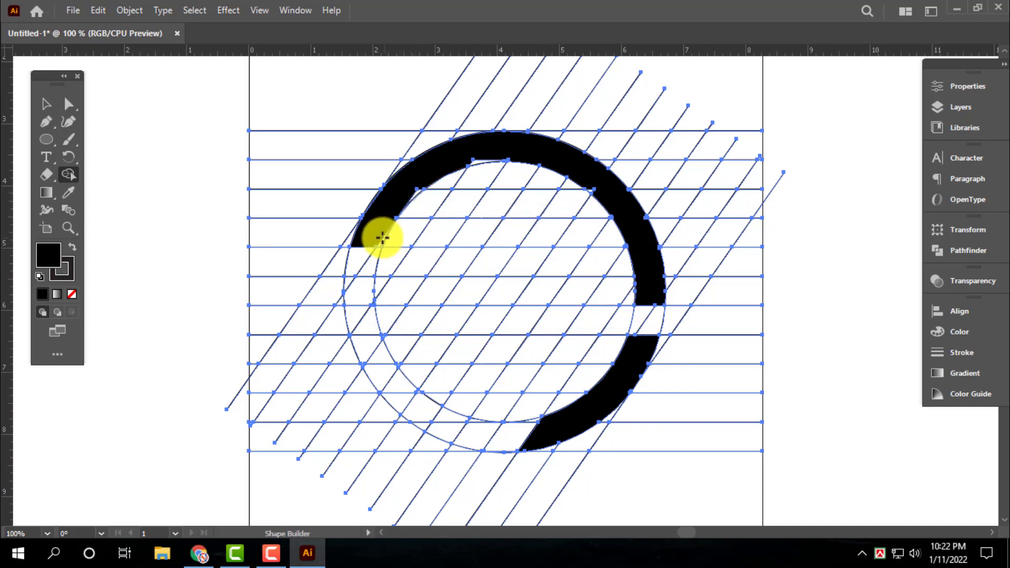
drag(375, 234, 539, 235)
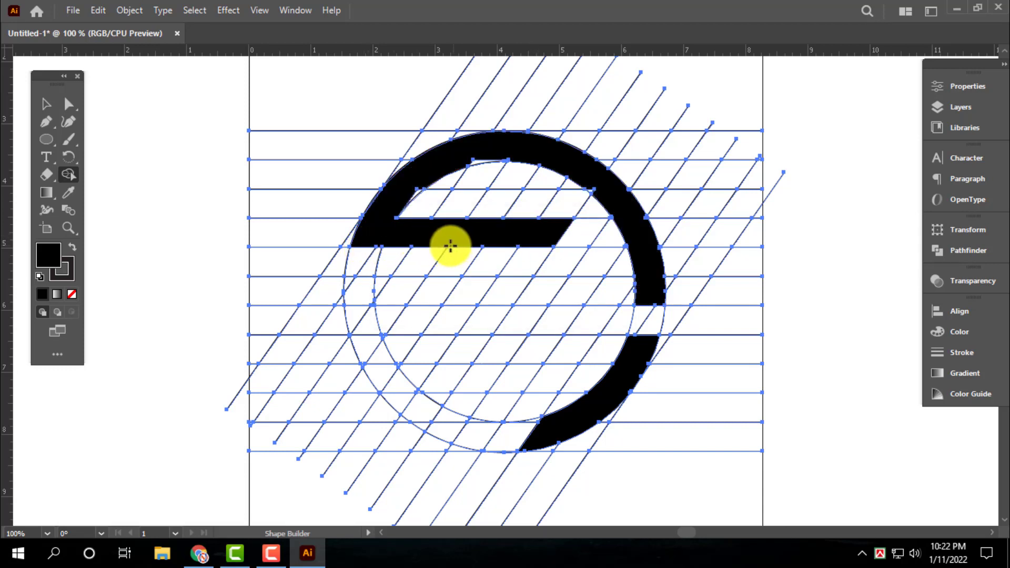
Step: Extend the lower black arc up the left side and merge a slanted stem below the crossbar
mouse_move(548, 433)
mouse_down()
mouse_move(373, 355)
mouse_move(351, 287)
mouse_move(357, 295)
mouse_up()
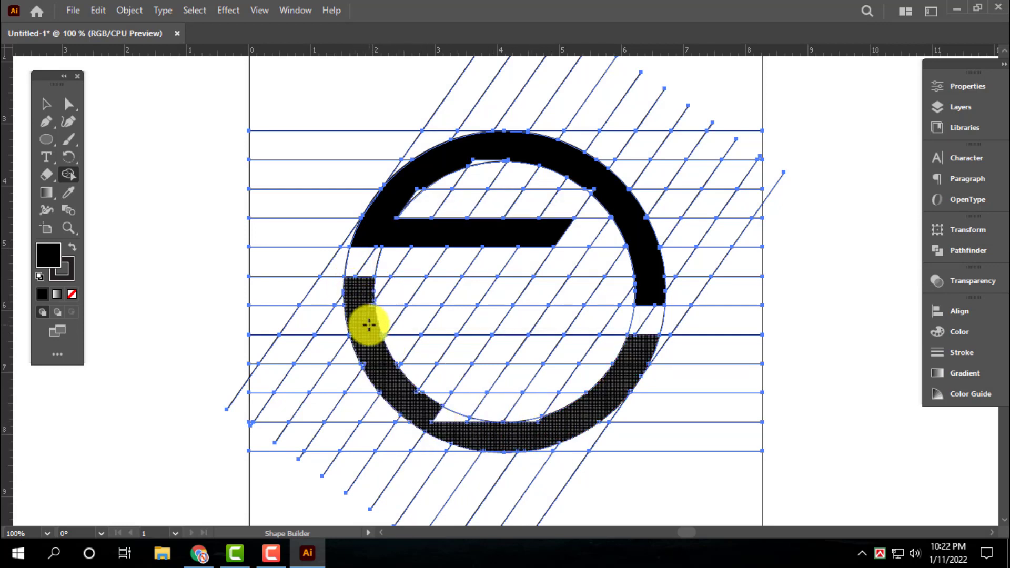
drag(462, 416, 475, 431)
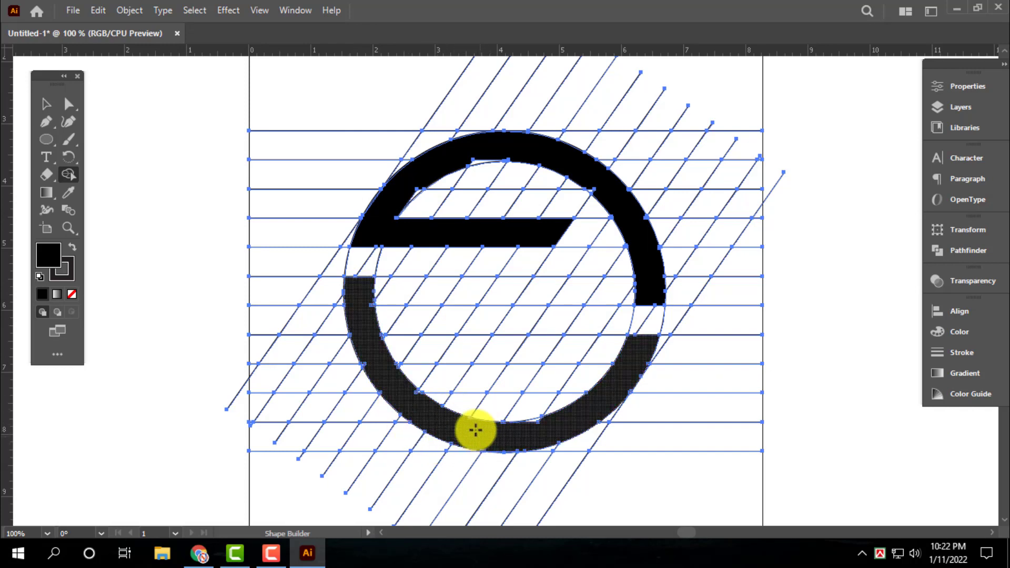
click(642, 349)
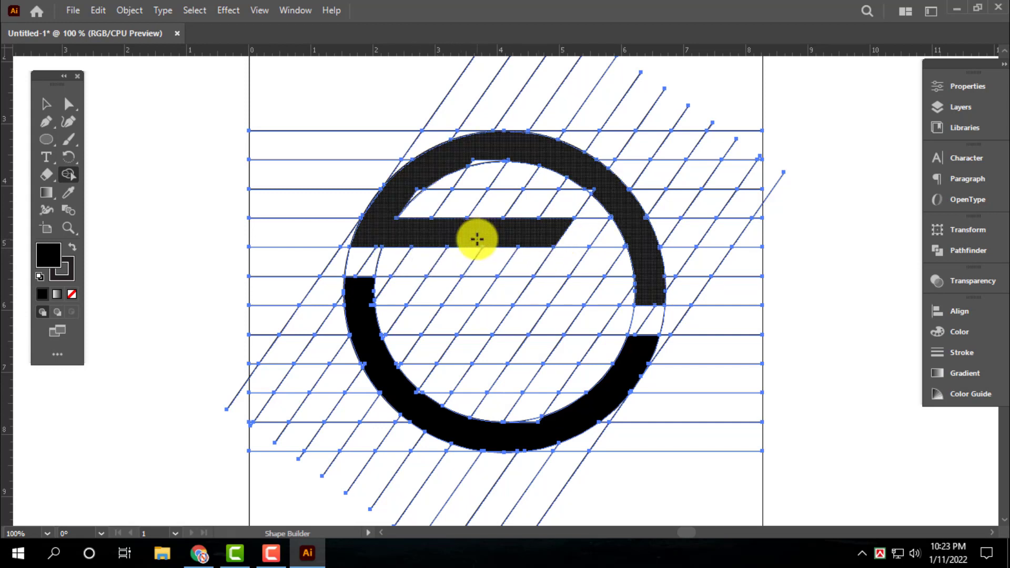
drag(474, 241, 430, 301)
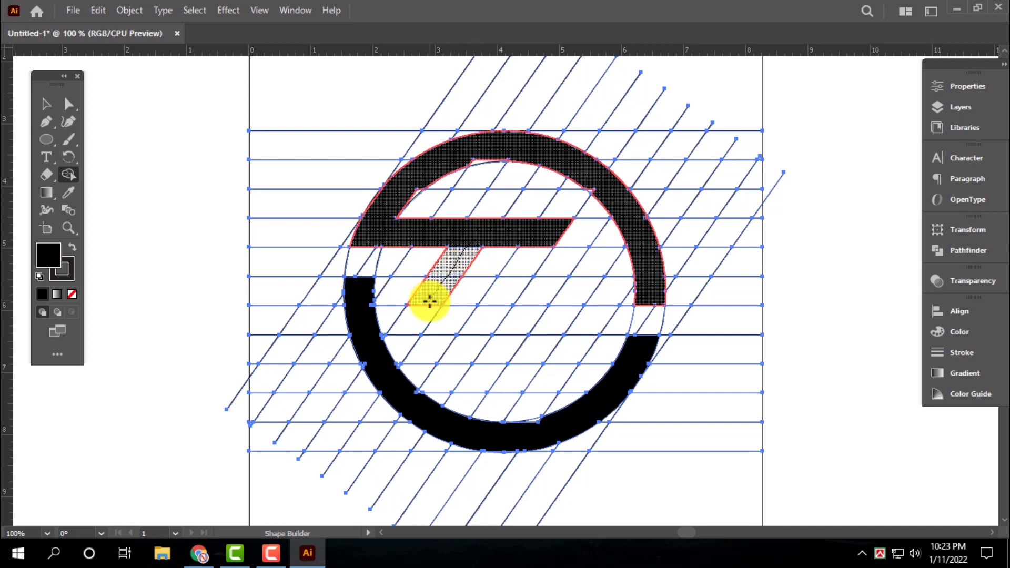
drag(430, 301, 431, 304)
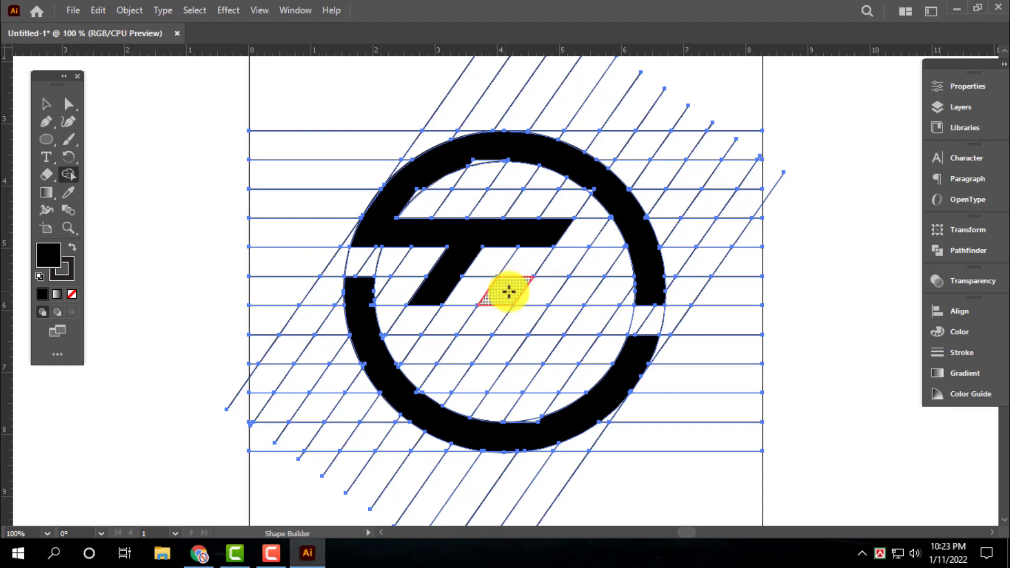
Step: Merge the middle cells into a black bar and join the lower bar to the bottom arc
drag(509, 292, 534, 297)
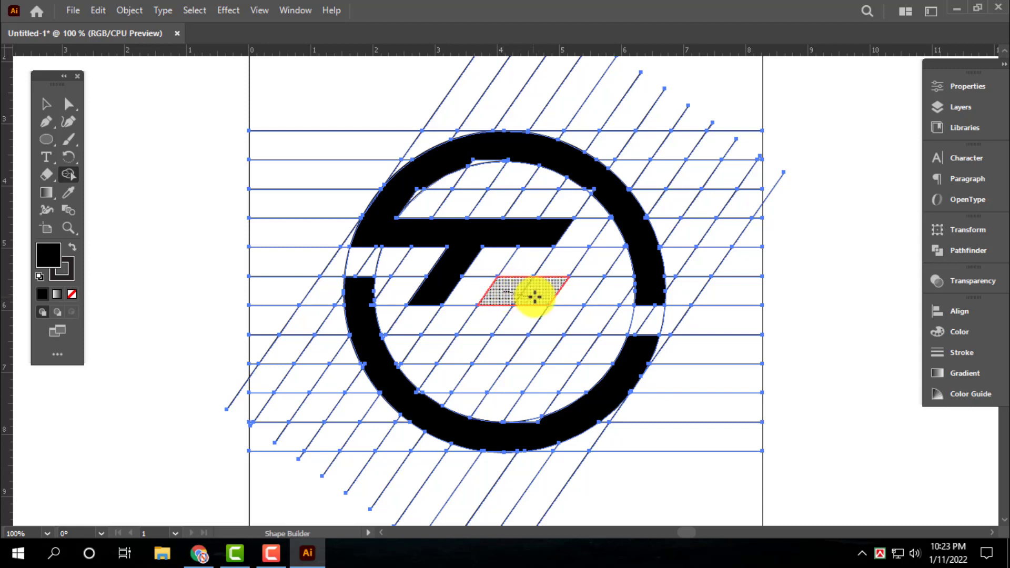
drag(535, 297, 605, 305)
drag(657, 344, 472, 349)
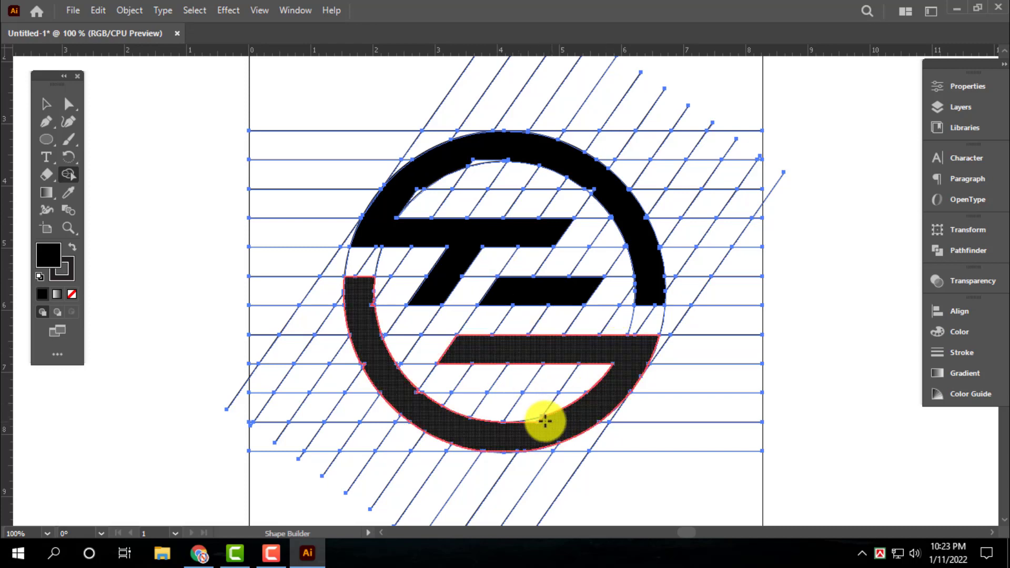
click(555, 431)
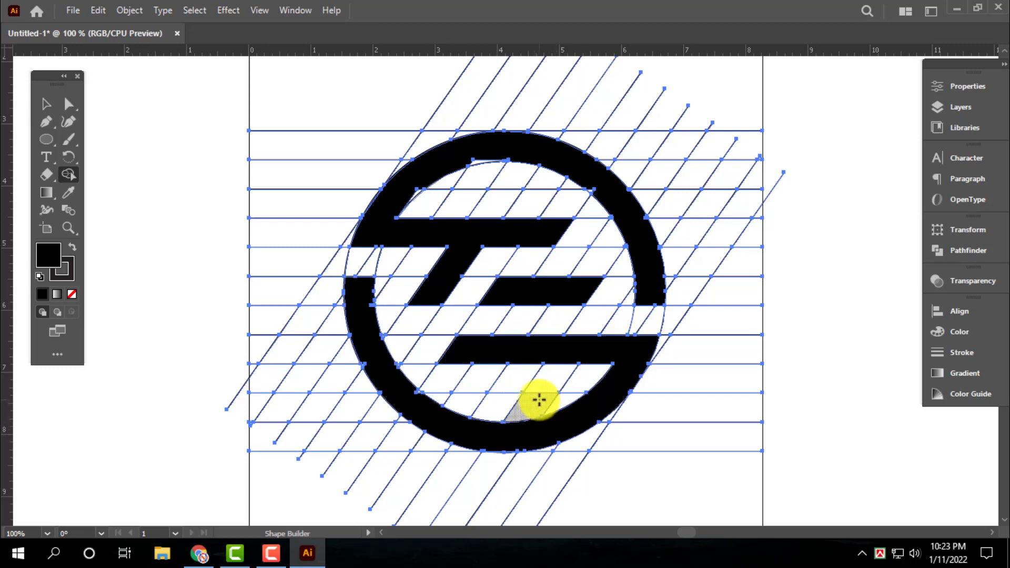
key(ctrl+minus)
key(ctrl+plus)
key(ctrl+plus)
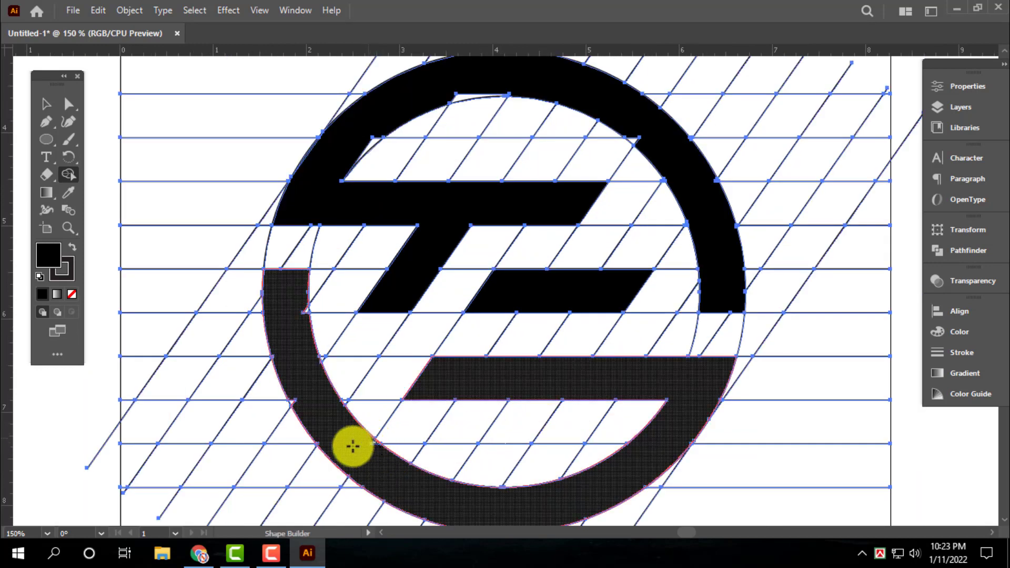
Step: Merge the top ring arc and T bar regions with Shape Builder, then fit the artboard in view
key(v)
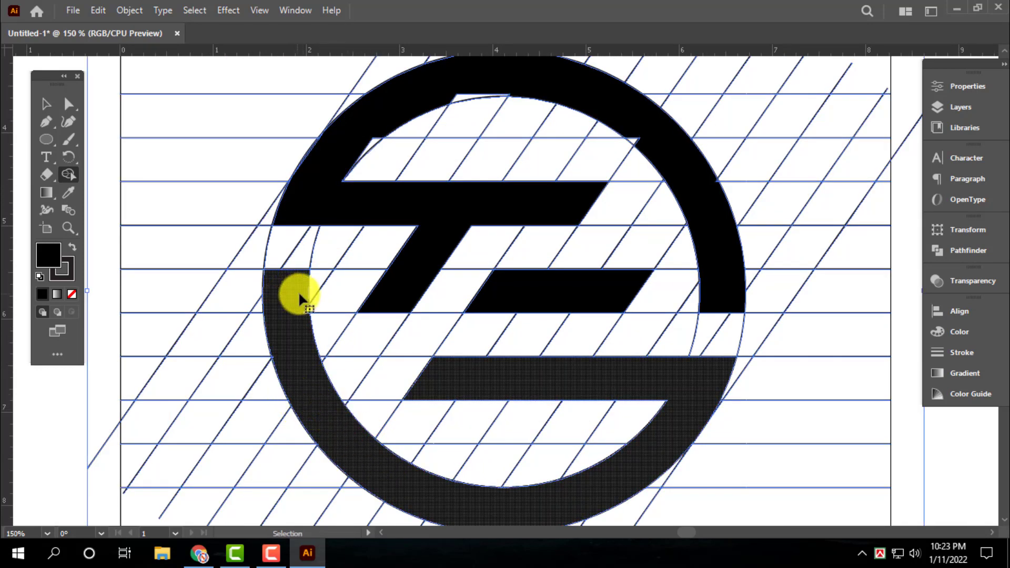
key(shift+m)
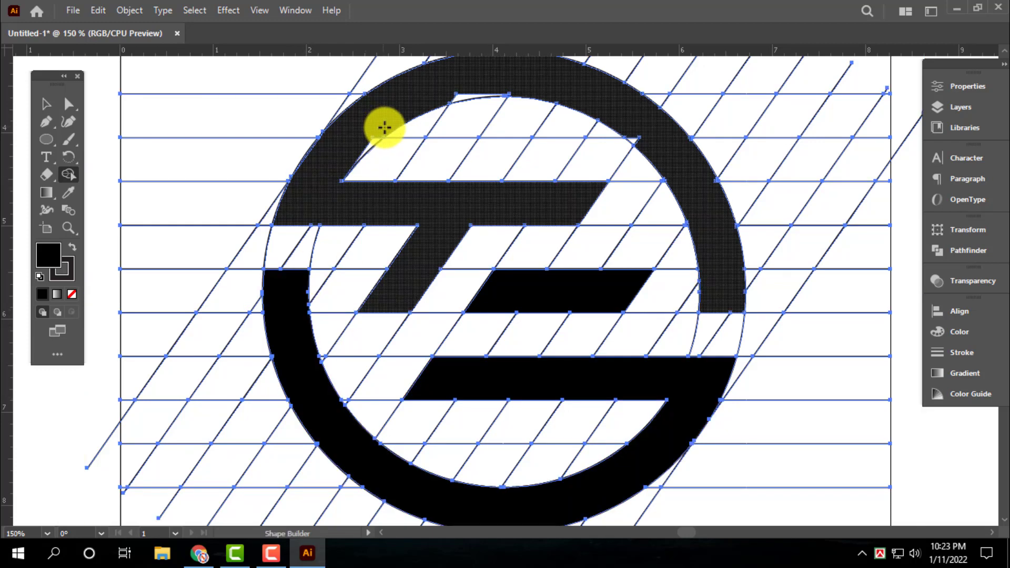
mouse_move(411, 104)
mouse_down()
mouse_move(466, 96)
mouse_move(627, 108)
mouse_up()
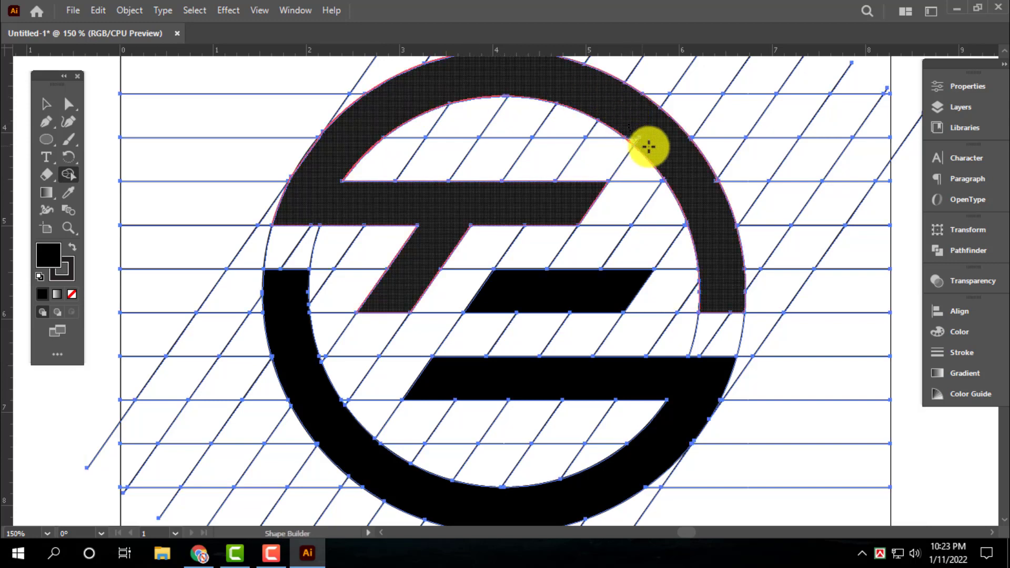
drag(649, 147, 655, 155)
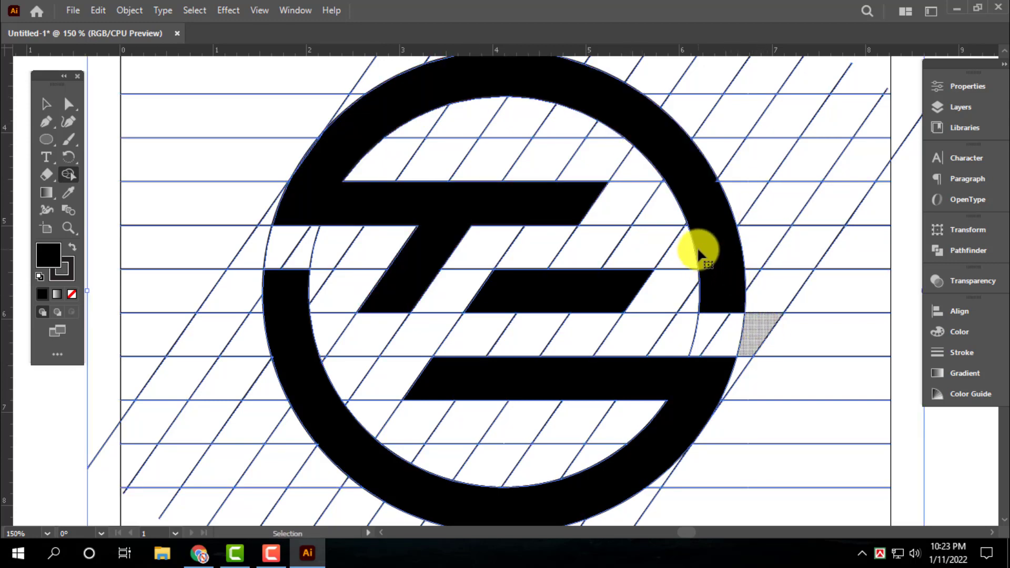
key(ctrl+0)
key(ctrl+a)
Step: Select the lower and upper logo parts and lock them in place
key(v)
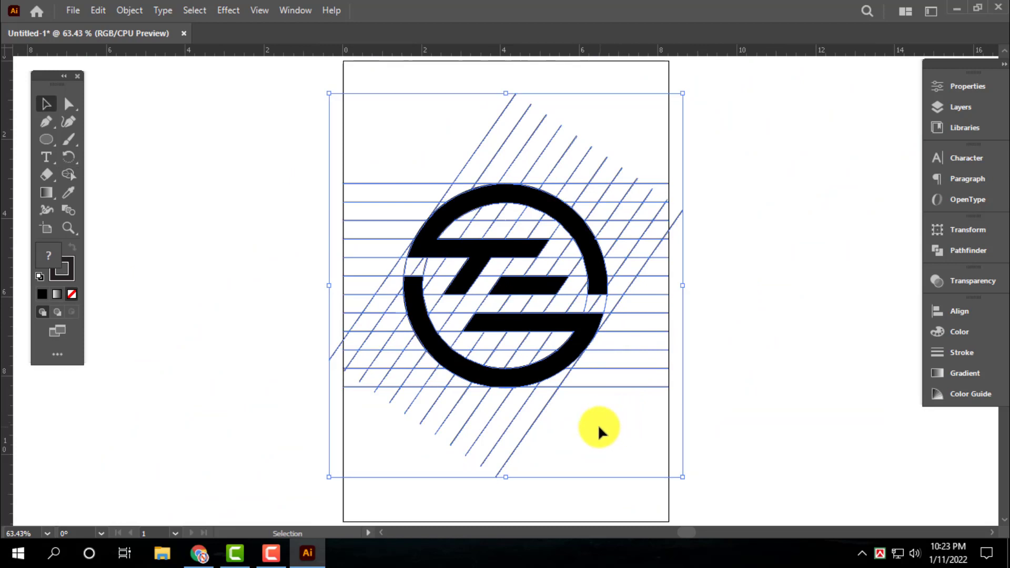
click(600, 421)
click(541, 322)
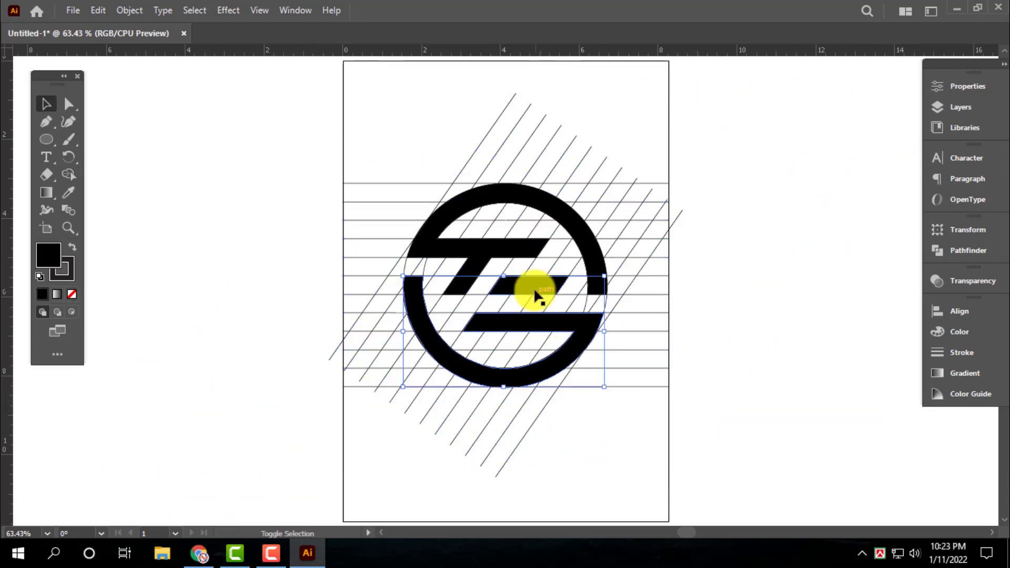
shift+click(526, 246)
key(a)
key(ctrl+2)
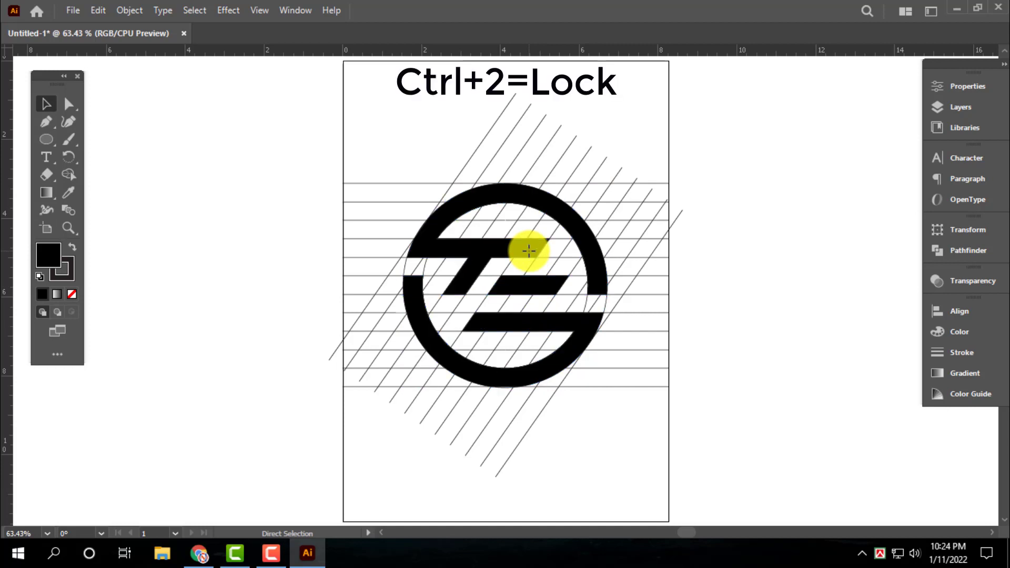
Step: Delete all remaining construction grid lines, then unlock the logo
key(v)
key(ctrl+a)
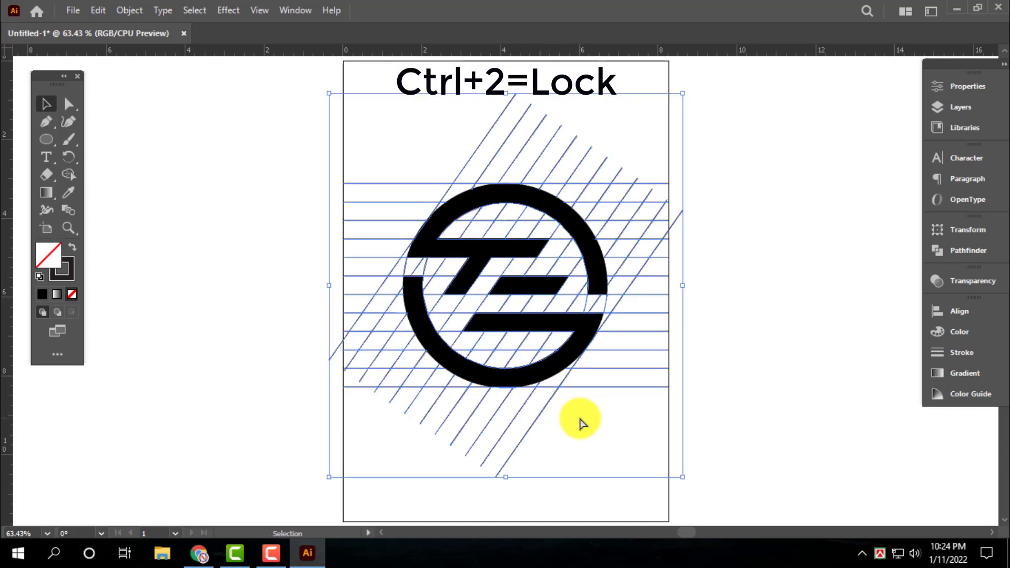
key(Delete)
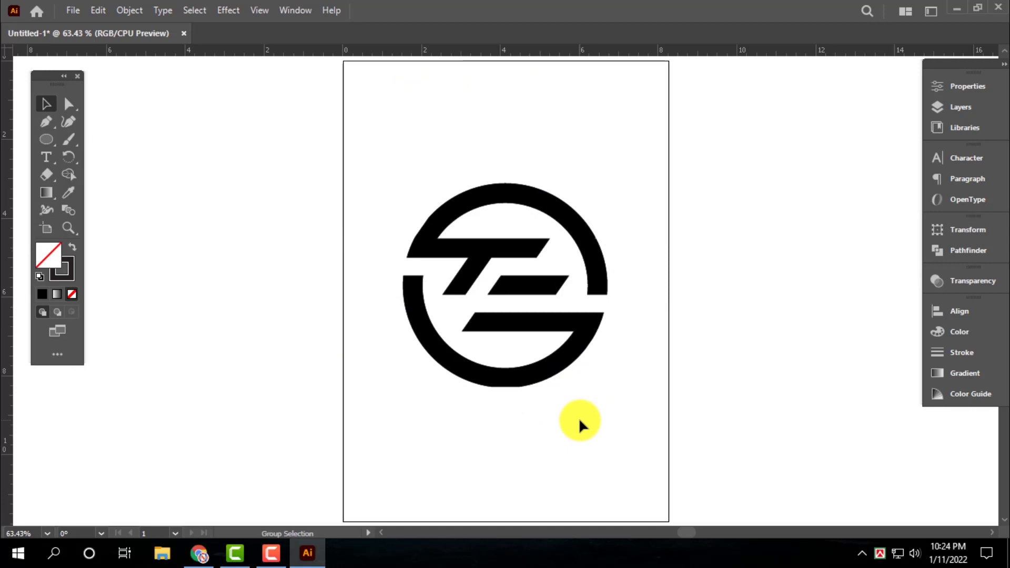
key(ctrl+alt+2)
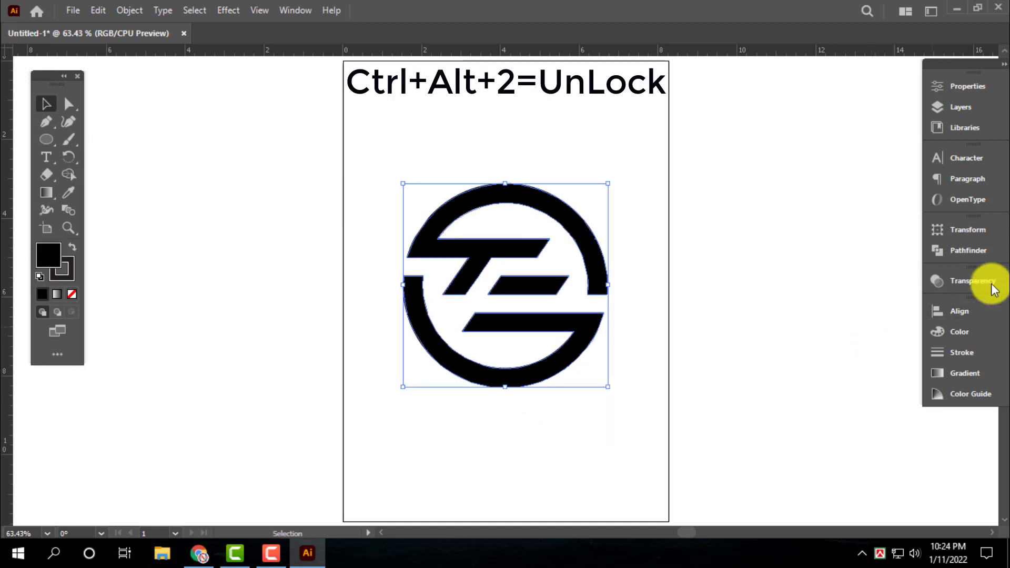
Step: Give the logo a 12 pt stroke weight
click(968, 327)
click(962, 355)
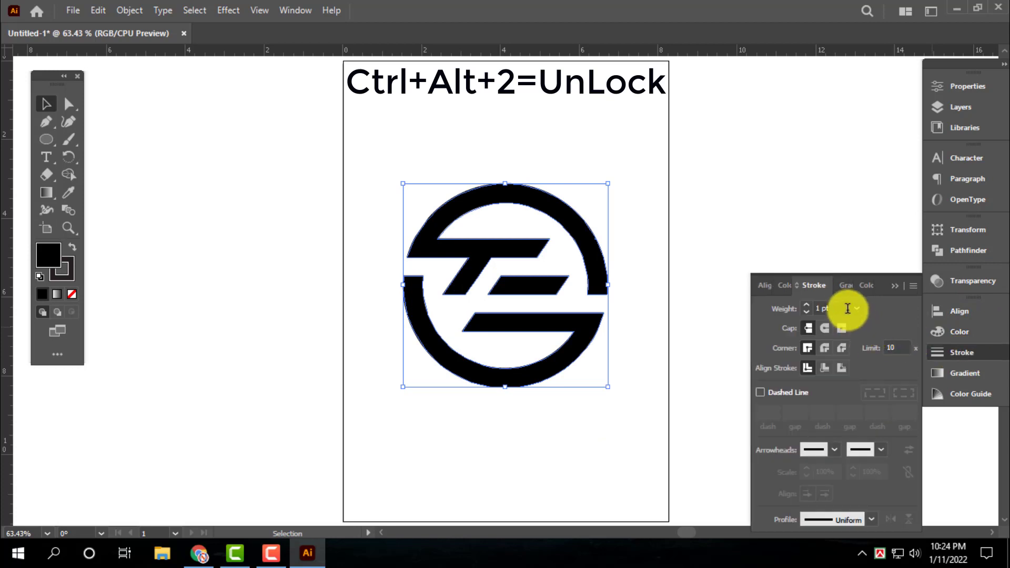
text(3)
key(Return)
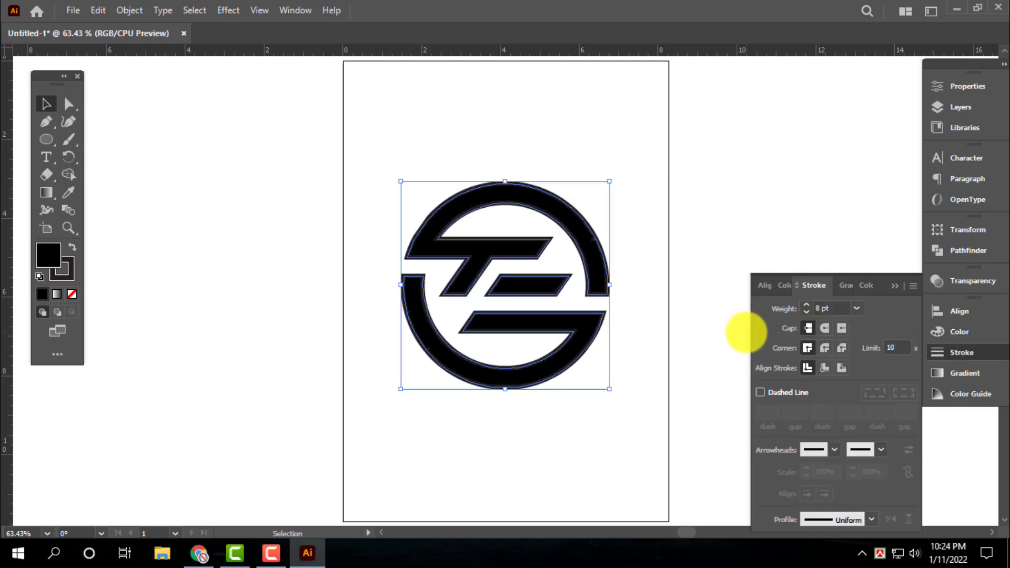
click(769, 305)
text(12)
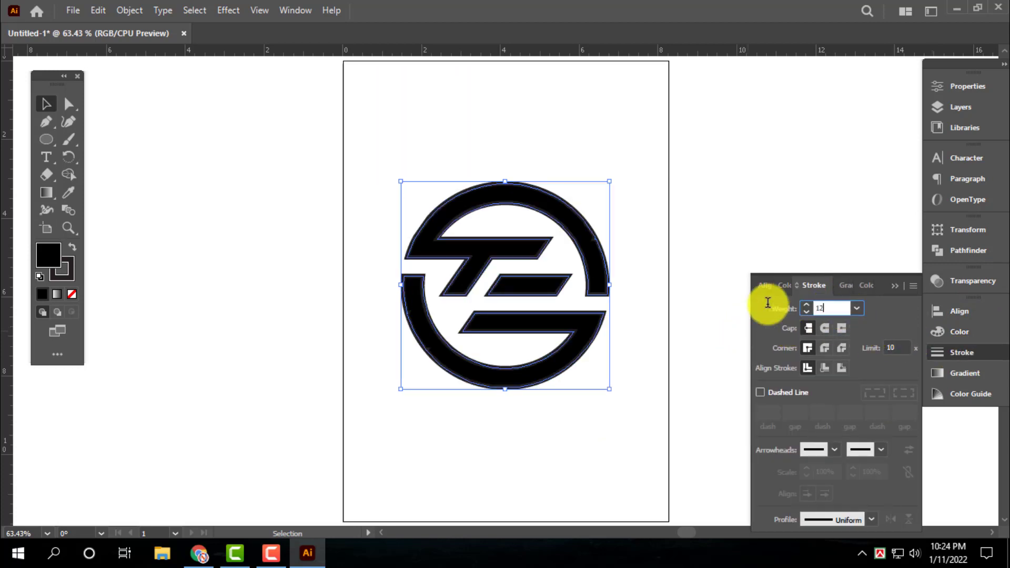
key(Return)
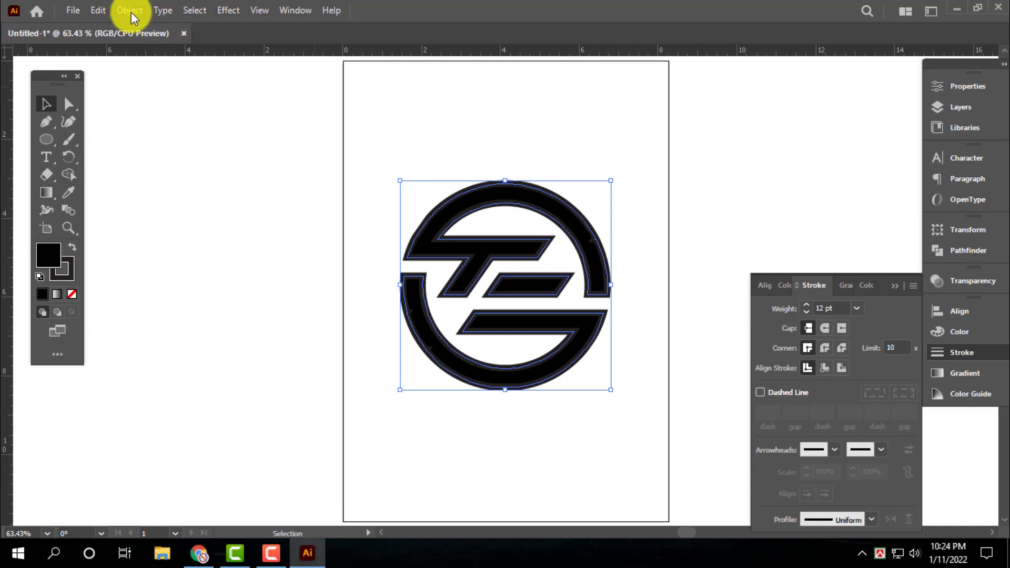
Step: Expand the logo's fill and stroke, then unite all pieces with Pathfinder
click(131, 11)
click(208, 179)
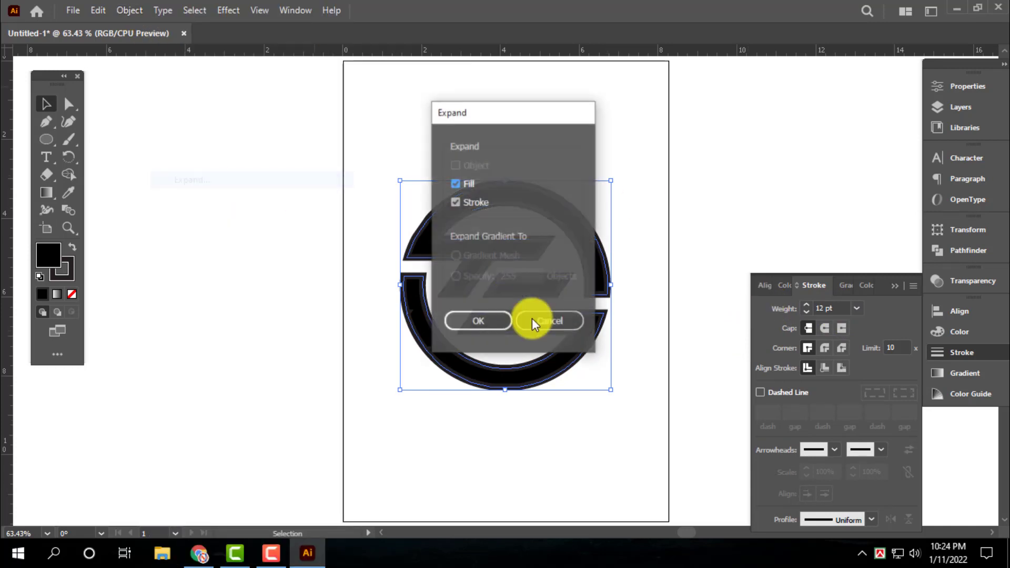
click(493, 320)
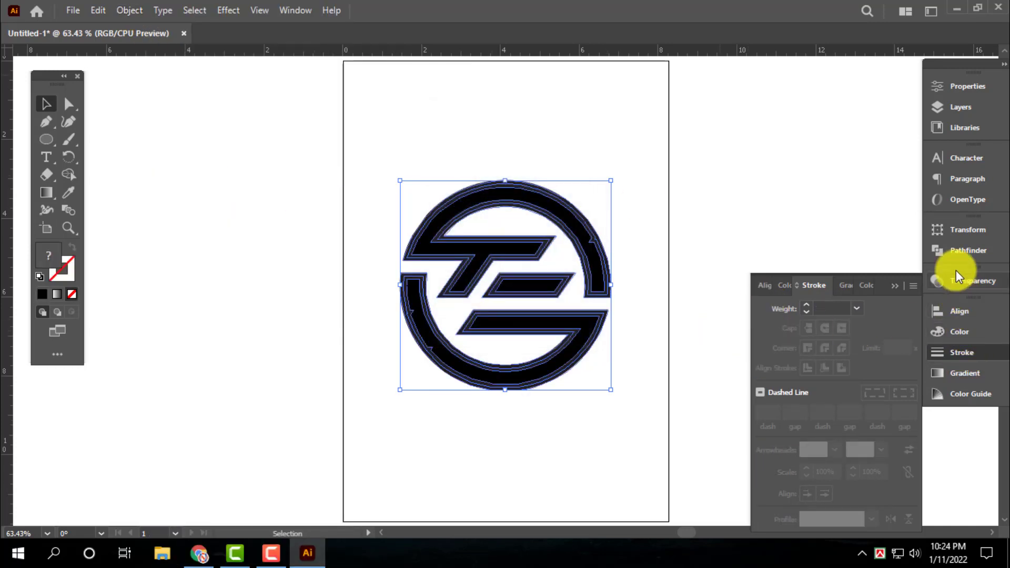
click(955, 251)
click(769, 264)
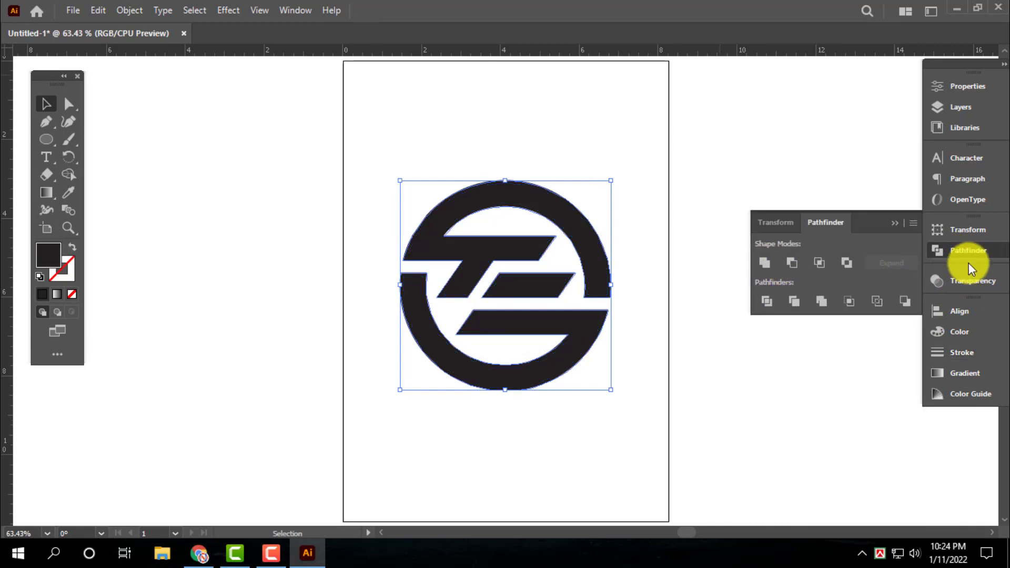
click(963, 252)
click(507, 110)
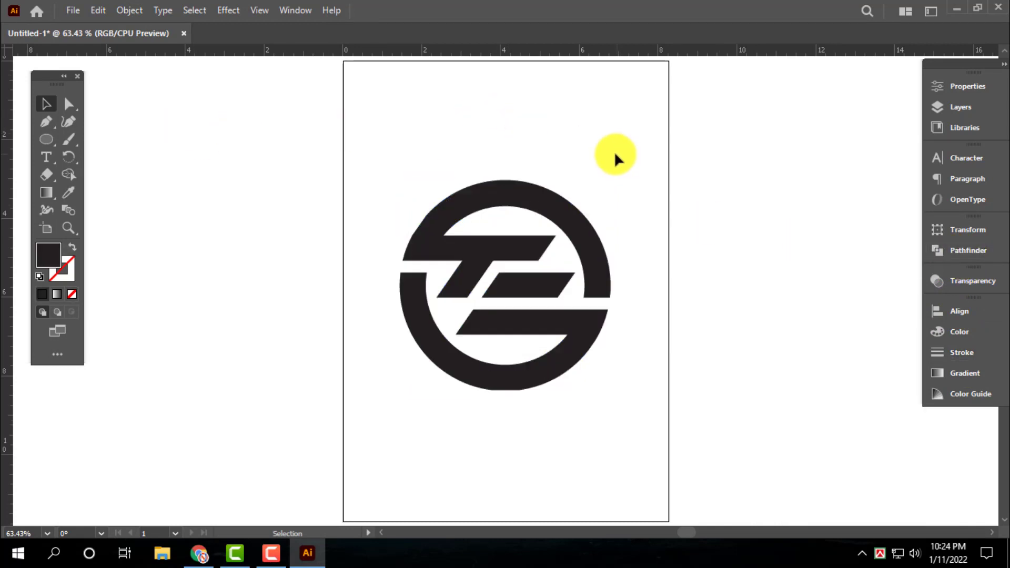
click(502, 203)
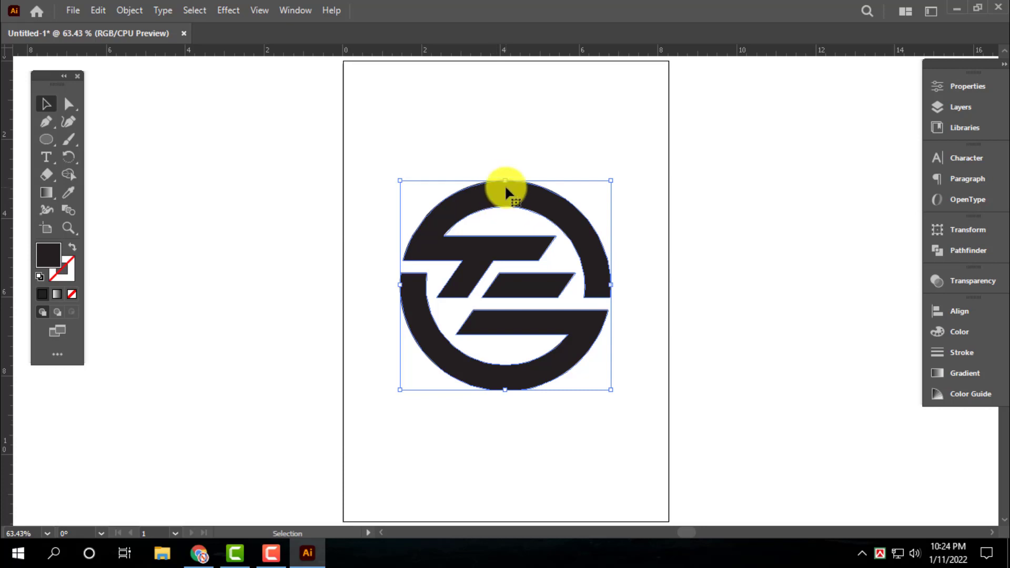
Step: Shrink the logo slightly and draw a rectangle spanning the artboard's width
drag(505, 190, 505, 202)
click(496, 162)
click(39, 141)
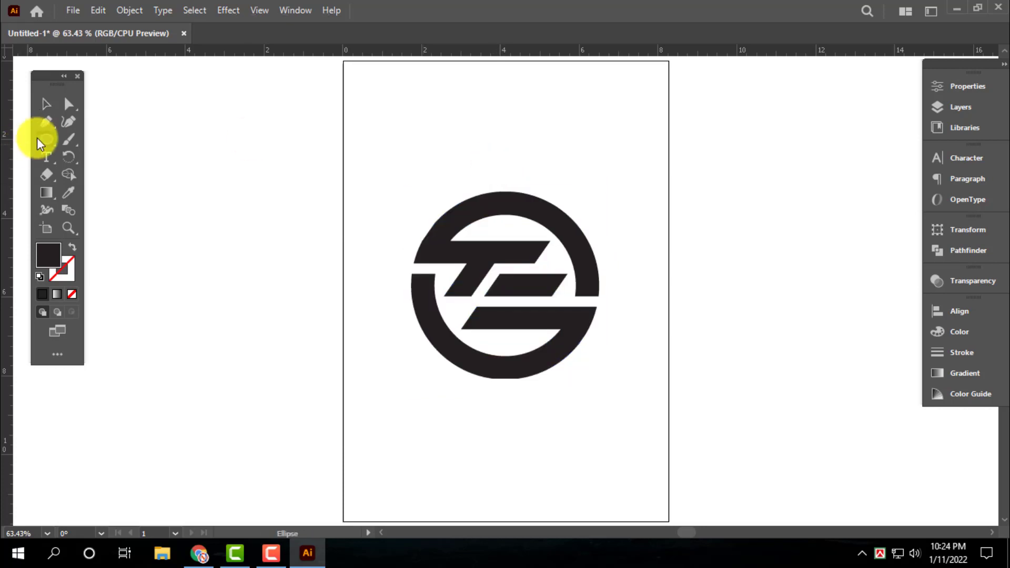
drag(39, 142, 108, 138)
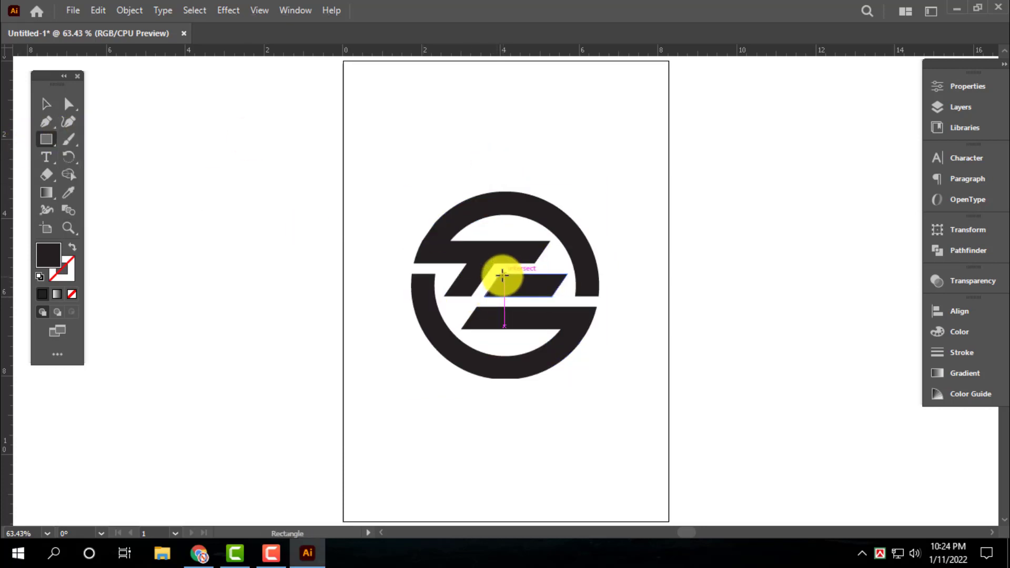
drag(502, 274, 637, 411)
key(v)
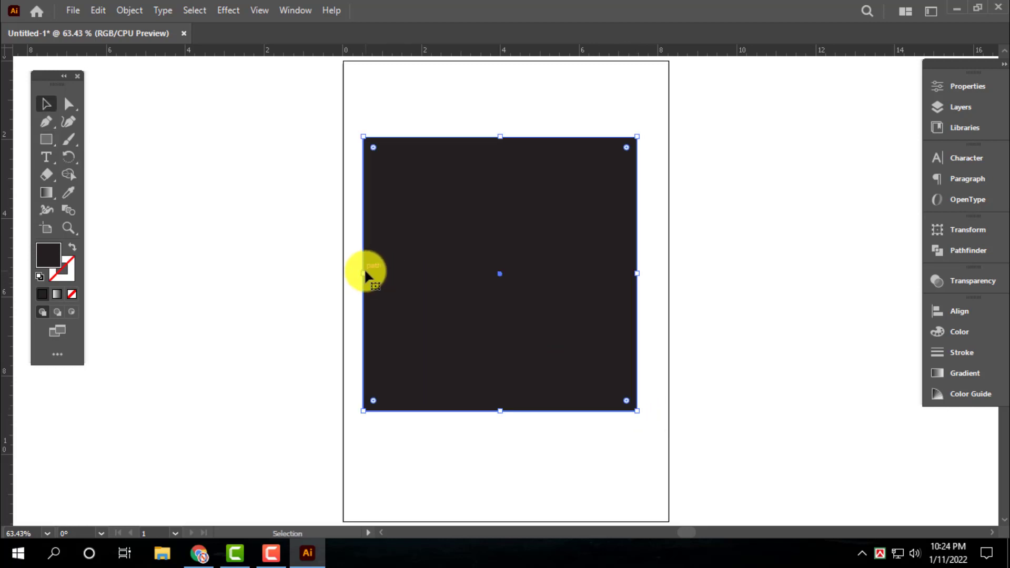
drag(363, 275, 343, 275)
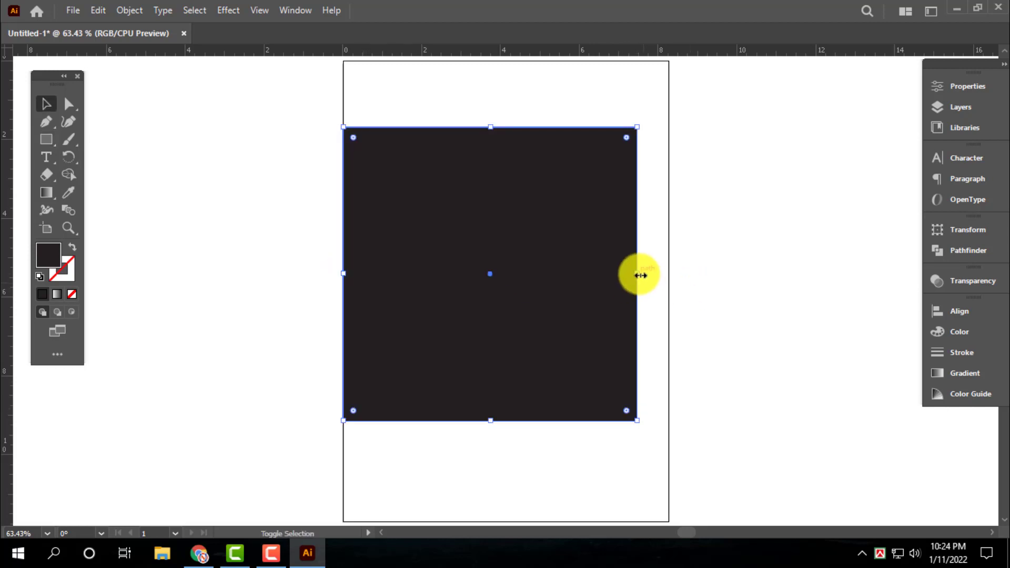
drag(637, 275, 669, 273)
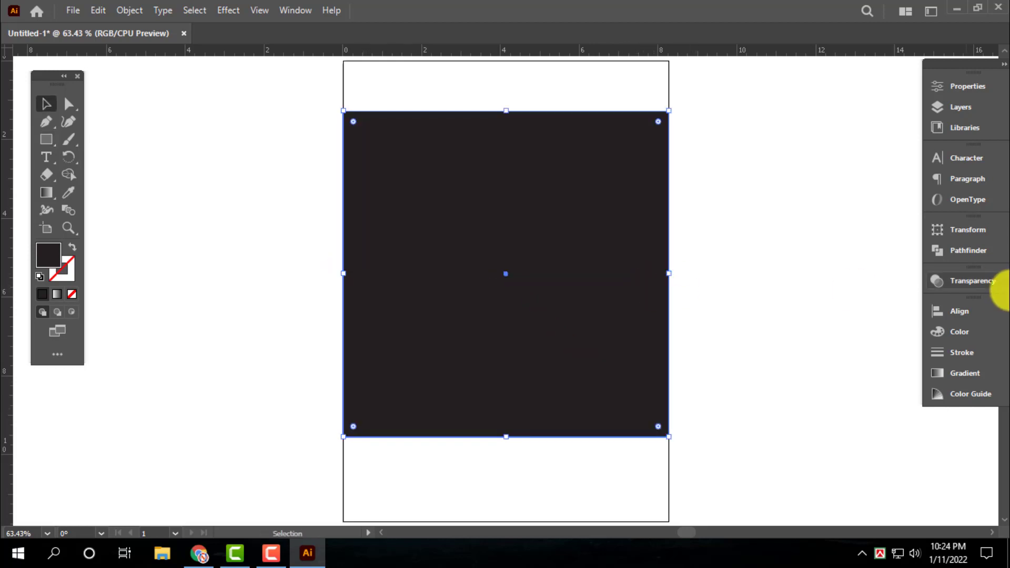
Step: Fill the rectangle with black 000000 and send it behind the logo
click(959, 331)
click(763, 404)
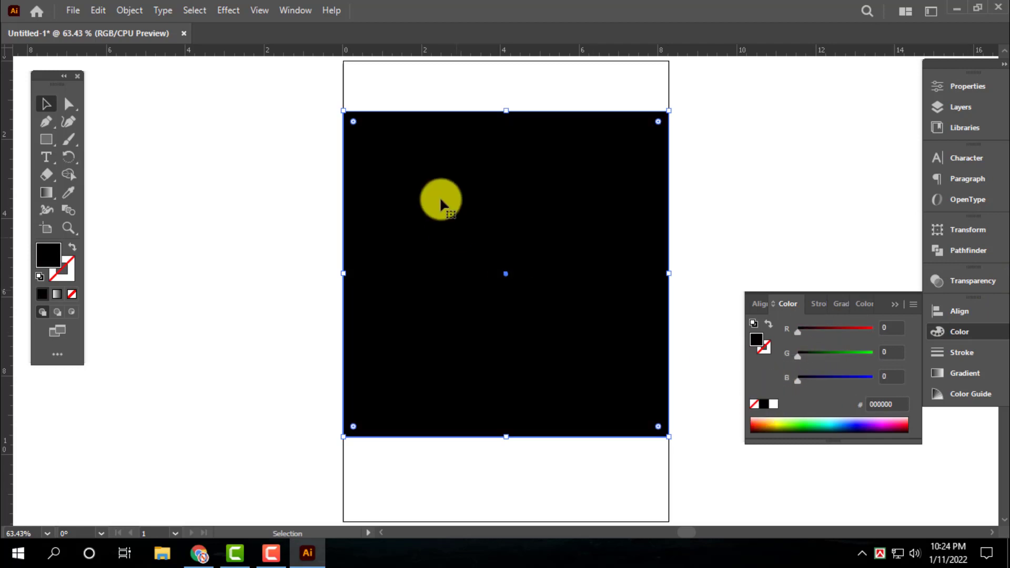
right_click(371, 141)
mouse_move(411, 409)
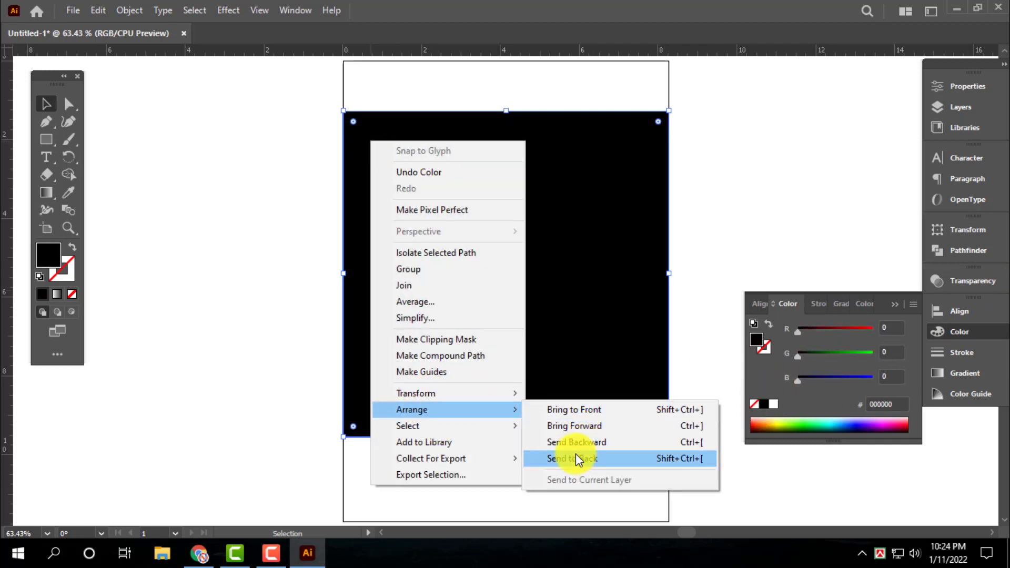
click(577, 458)
key(ctrl+a)
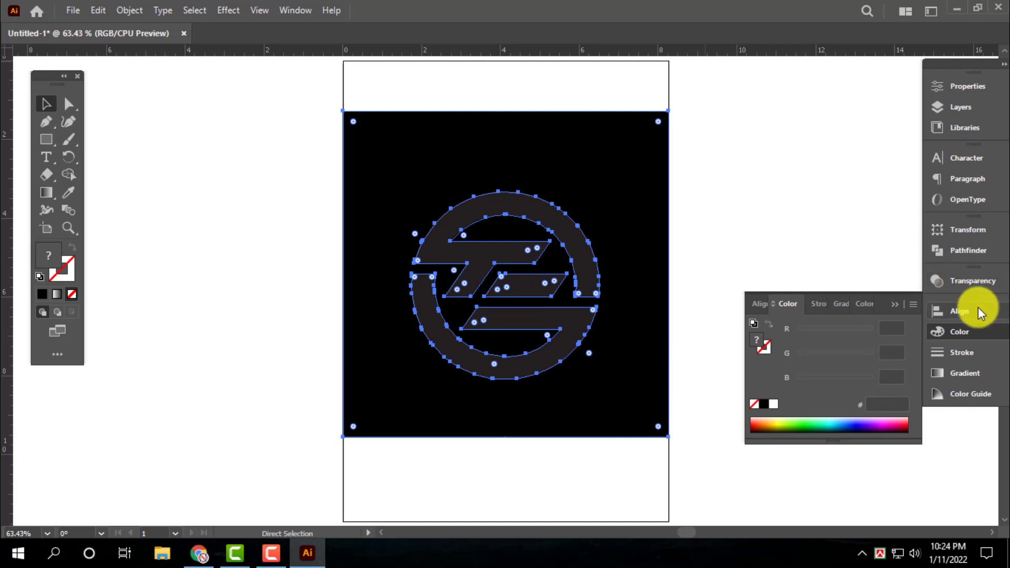
Step: Centre the logo vertically on the black rectangle, fill it white, and view at 100%
click(978, 312)
click(882, 343)
click(701, 200)
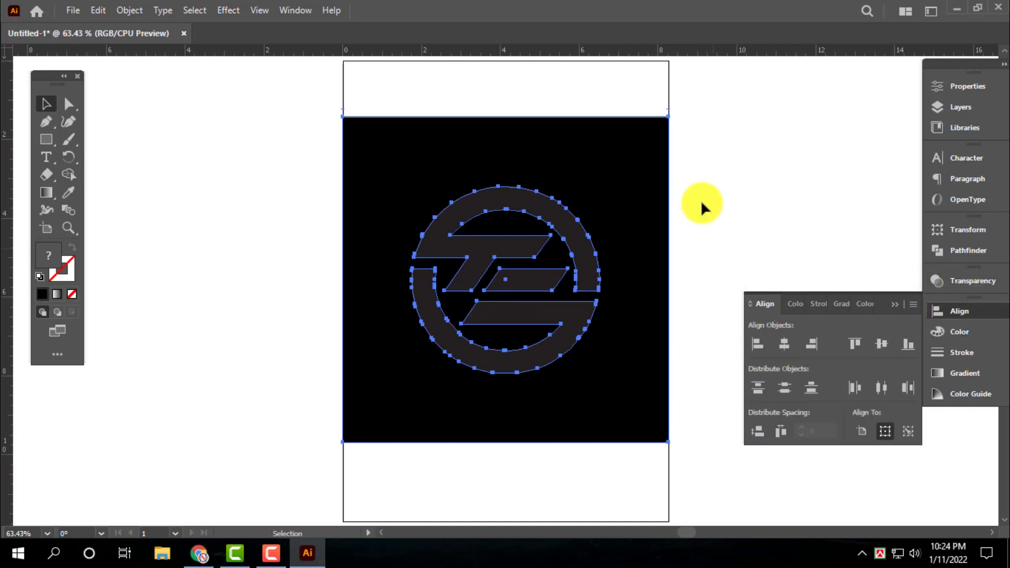
click(547, 213)
click(959, 331)
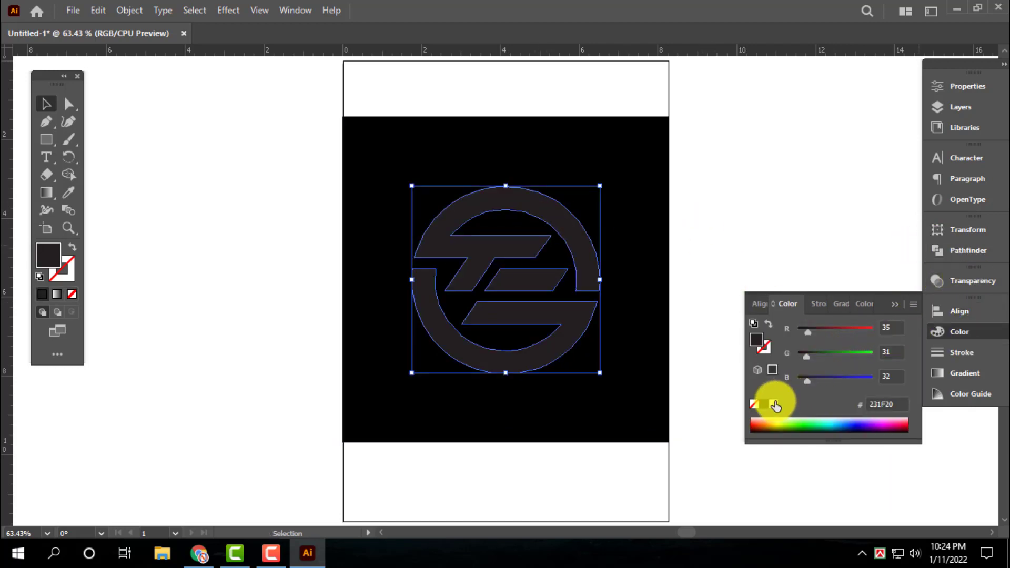
click(773, 403)
click(959, 332)
click(800, 200)
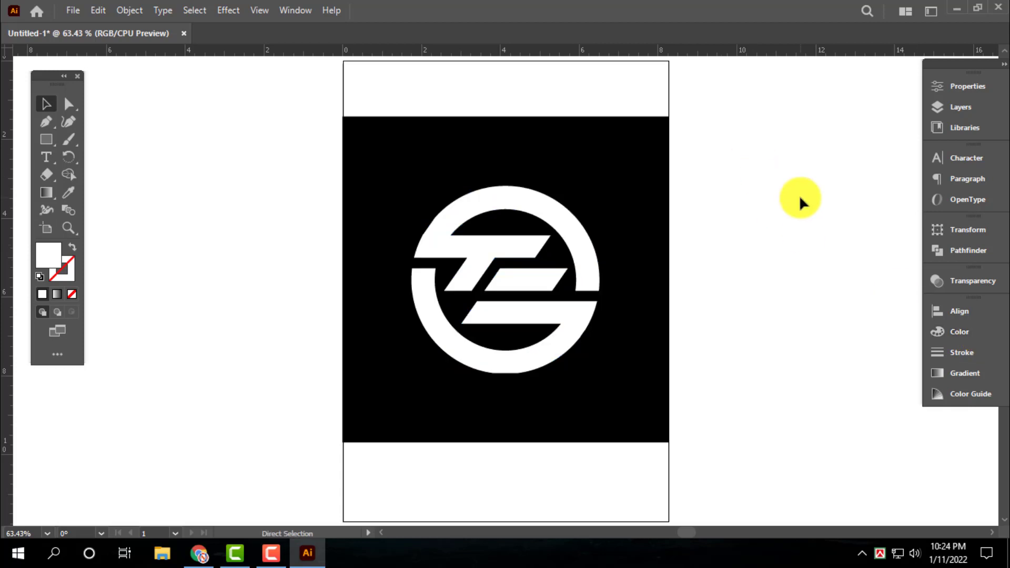
key(ctrl+1)
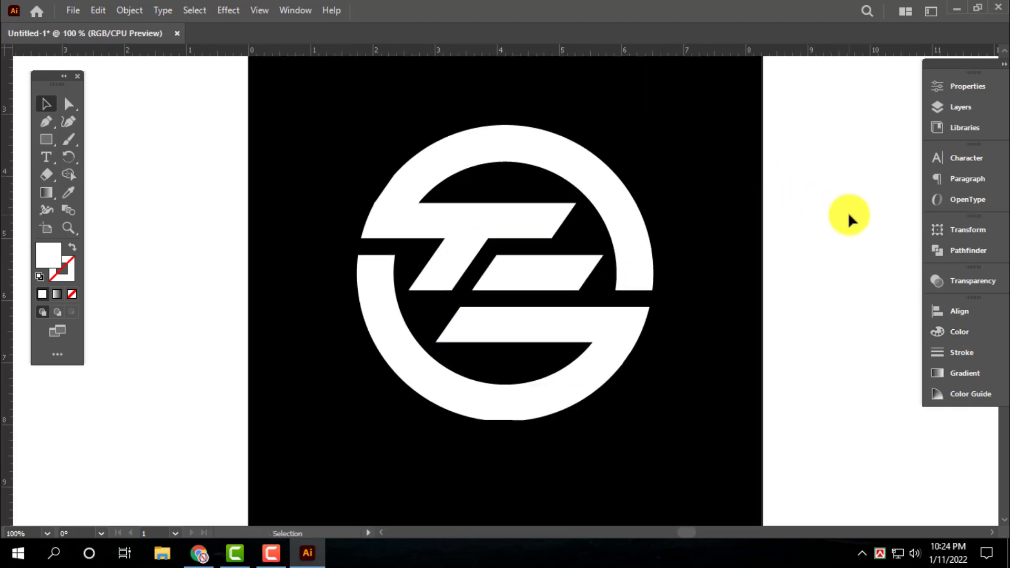